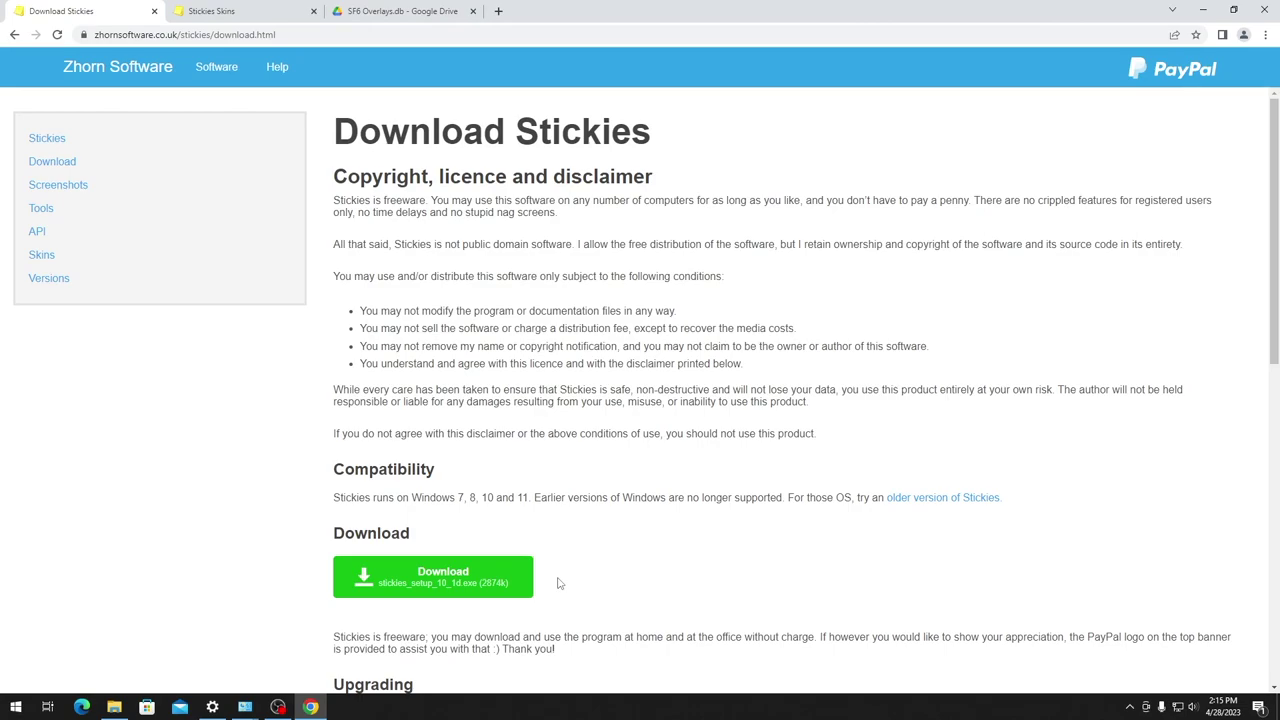
- Download the Stickies installer and the hilite skin, then go to the SF6 Overlays Google Drive page
left_click(500, 585)
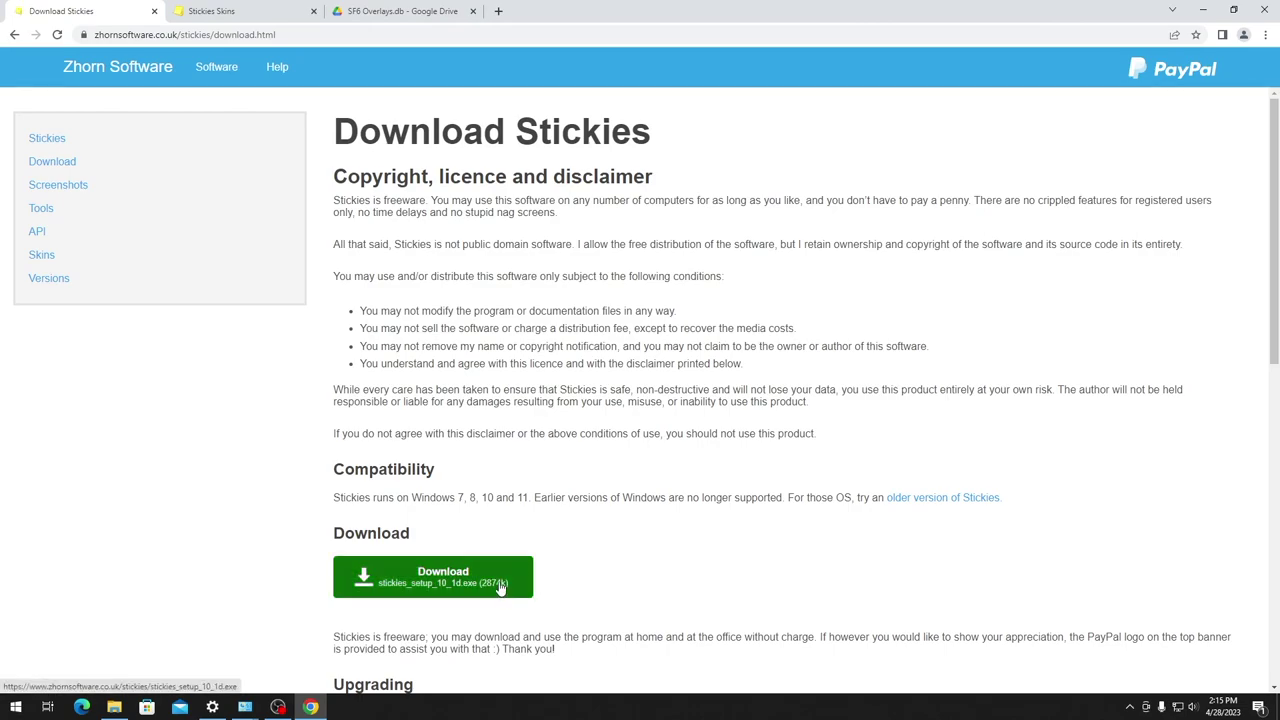
left_click(248, 16)
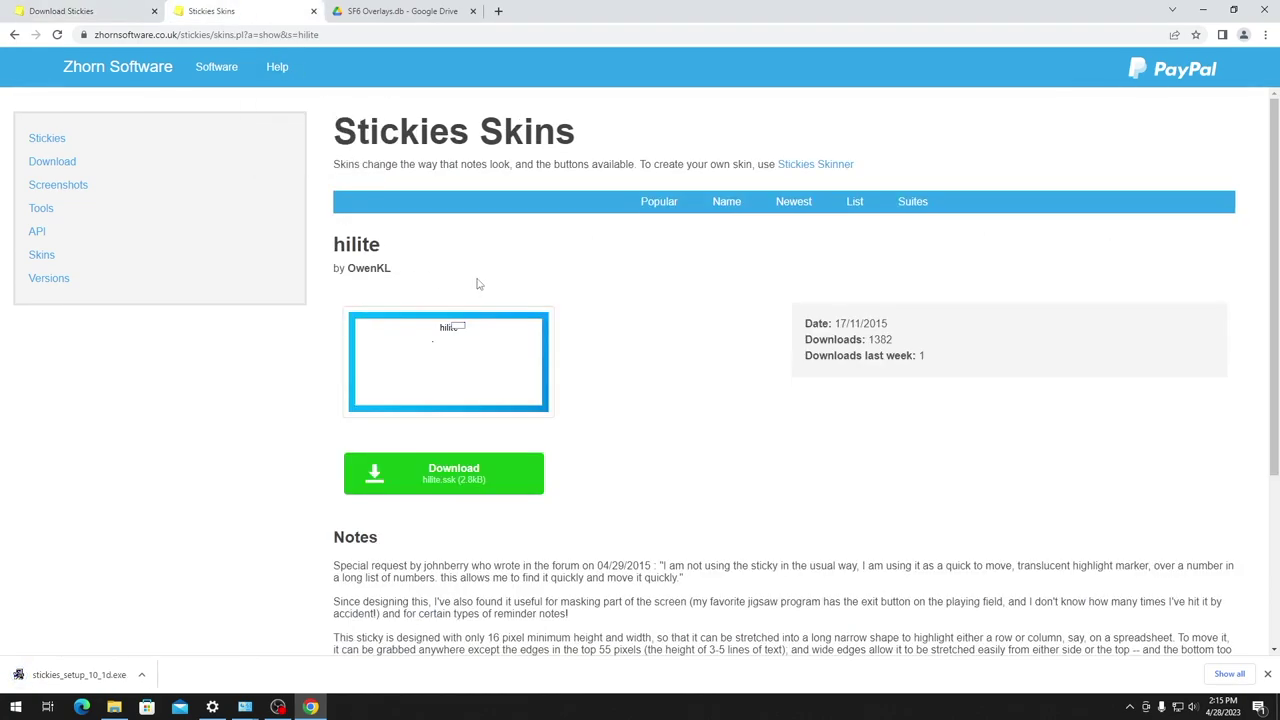
left_click(519, 483)
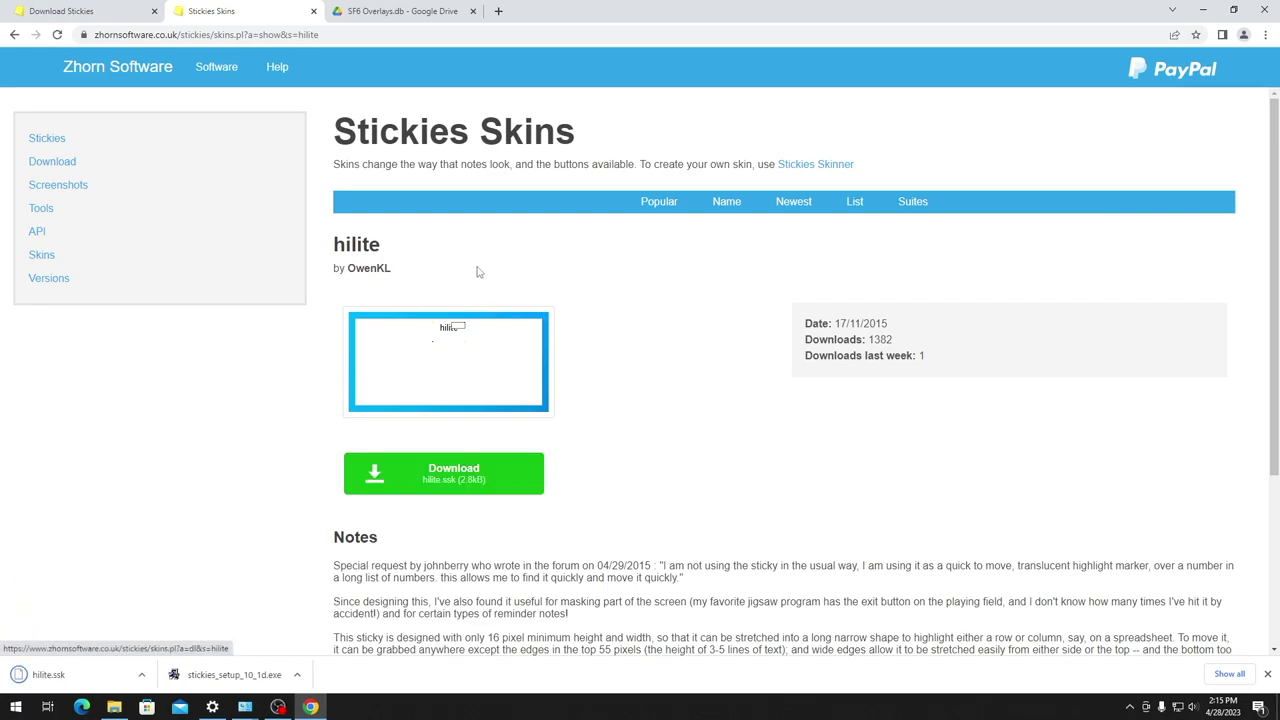
left_click(412, 12)
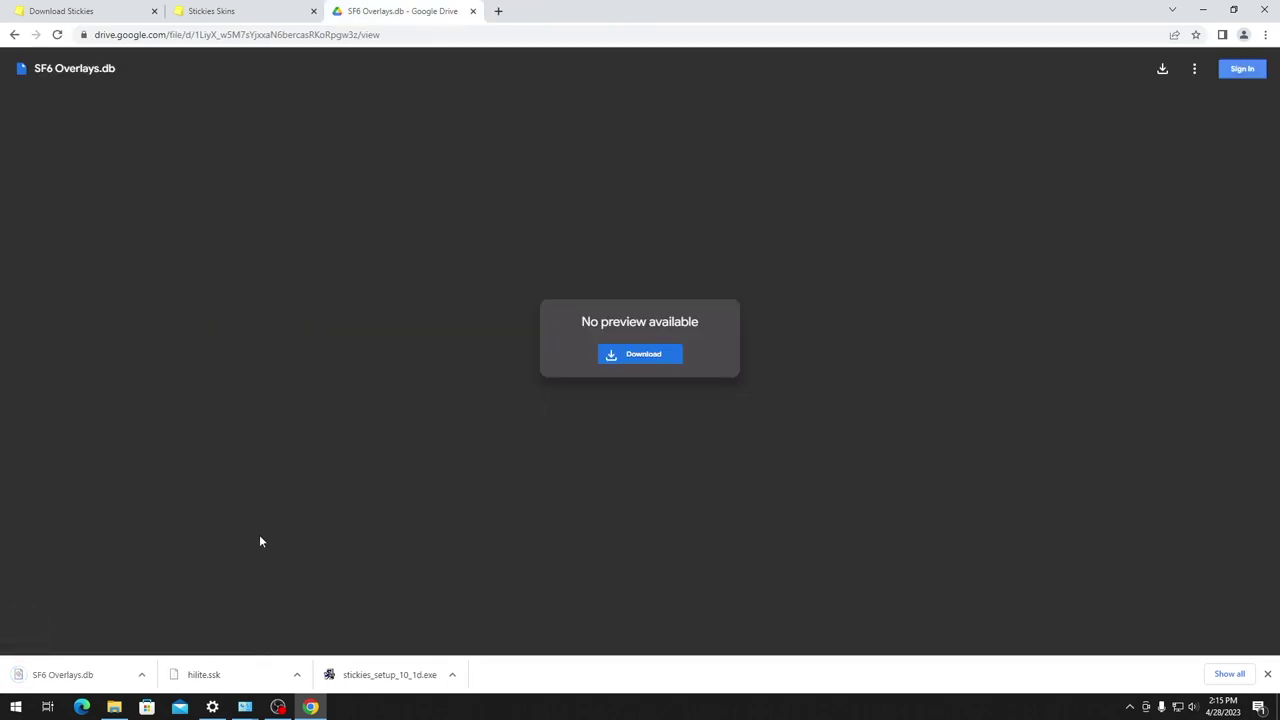
- Run the downloaded Stickies setup past the unrecognised-app warning, install Stickies 10.1d, and close its help window
key("super+e")
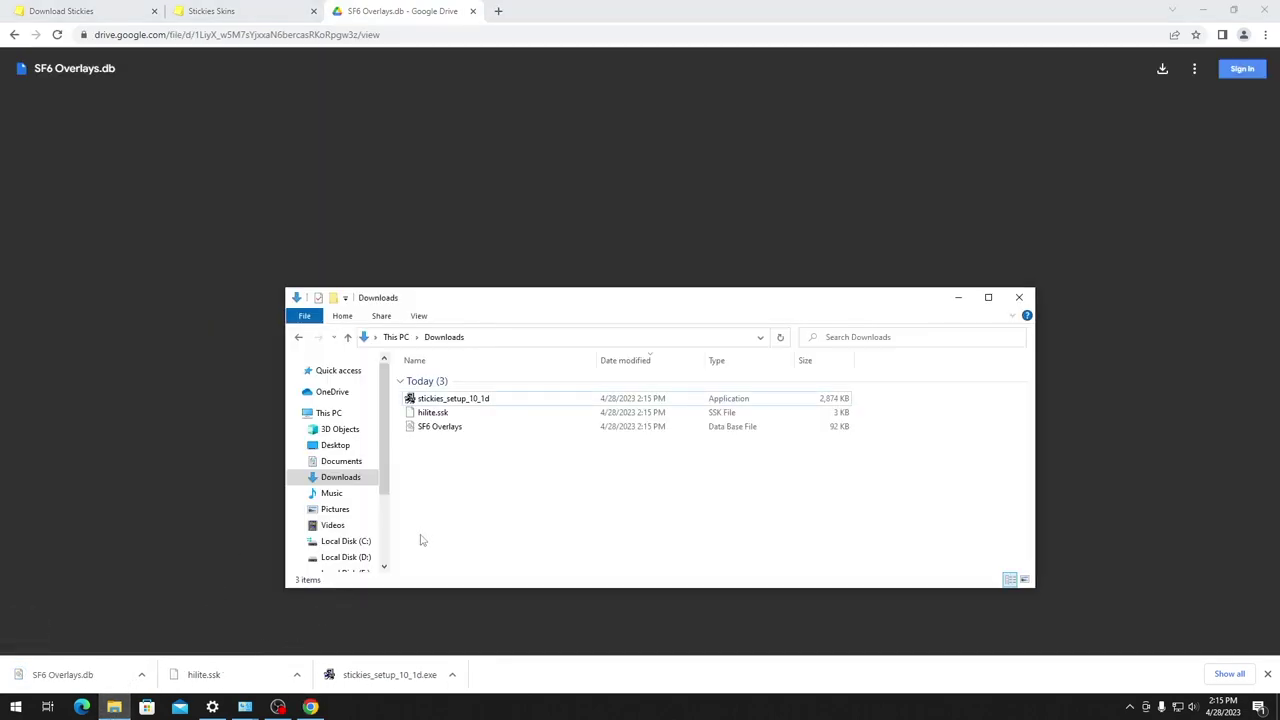
double_click(487, 401)
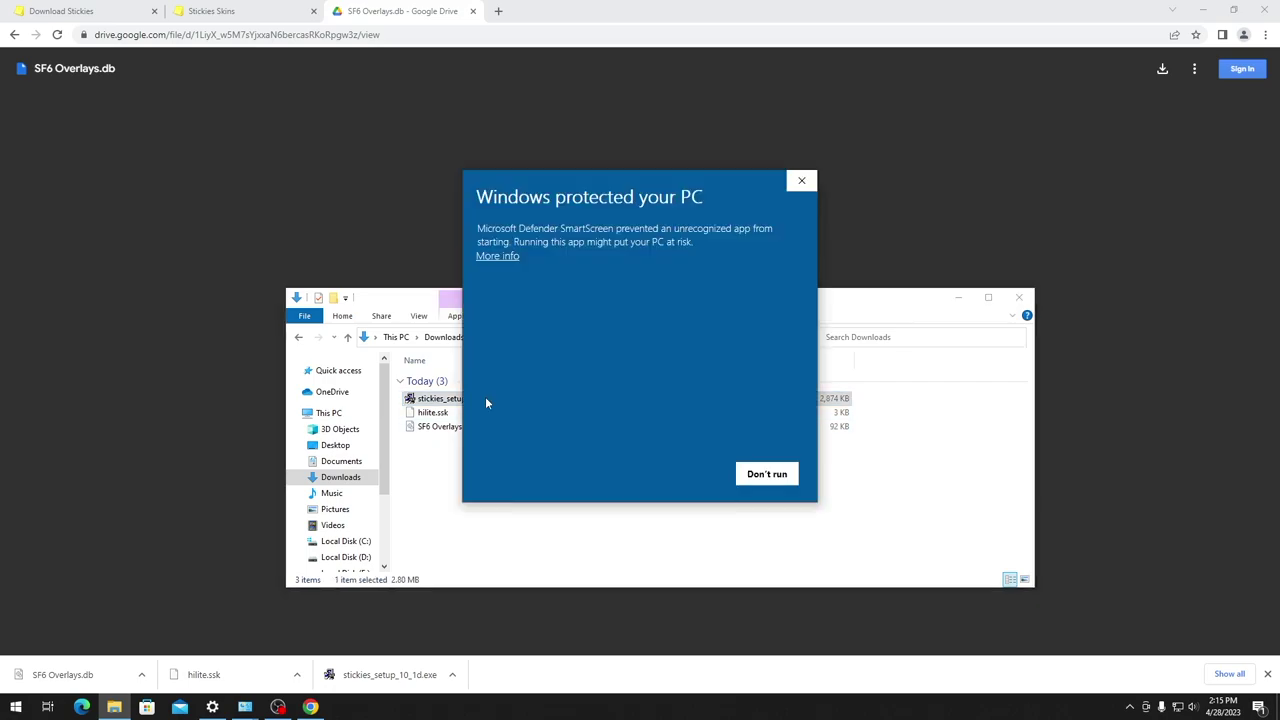
left_click(508, 257)
left_click(674, 474)
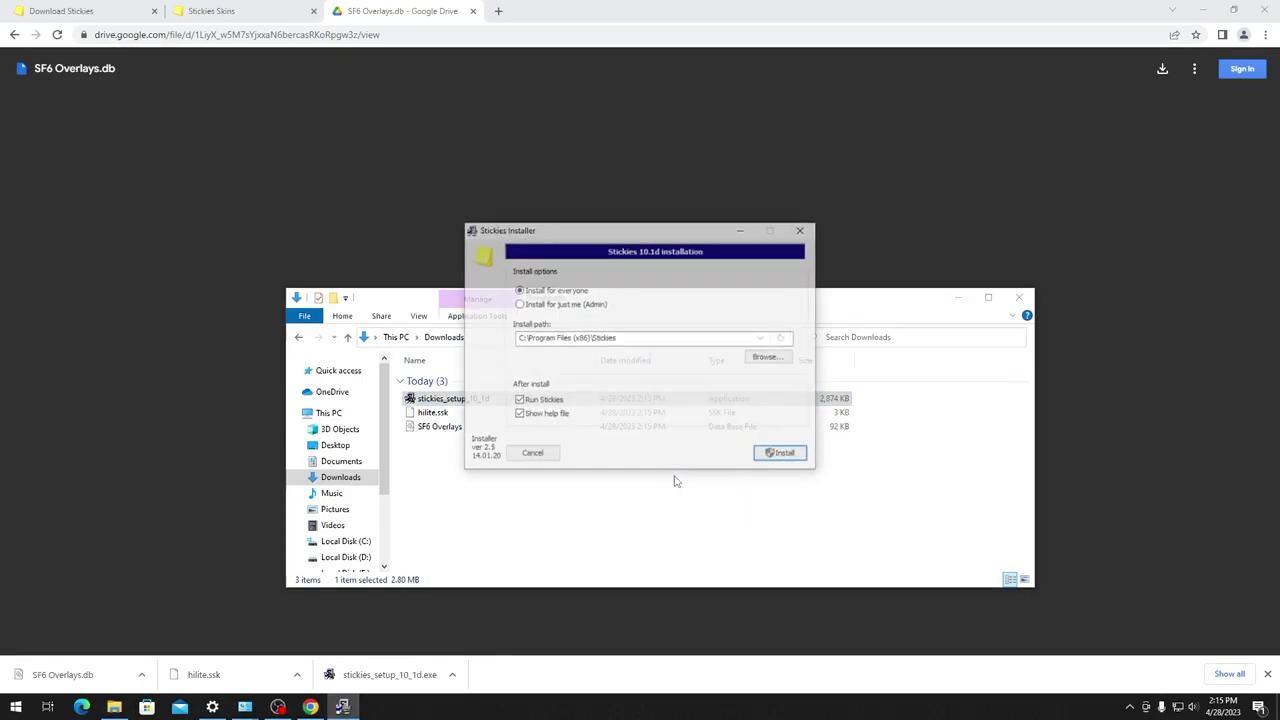
left_click(782, 454)
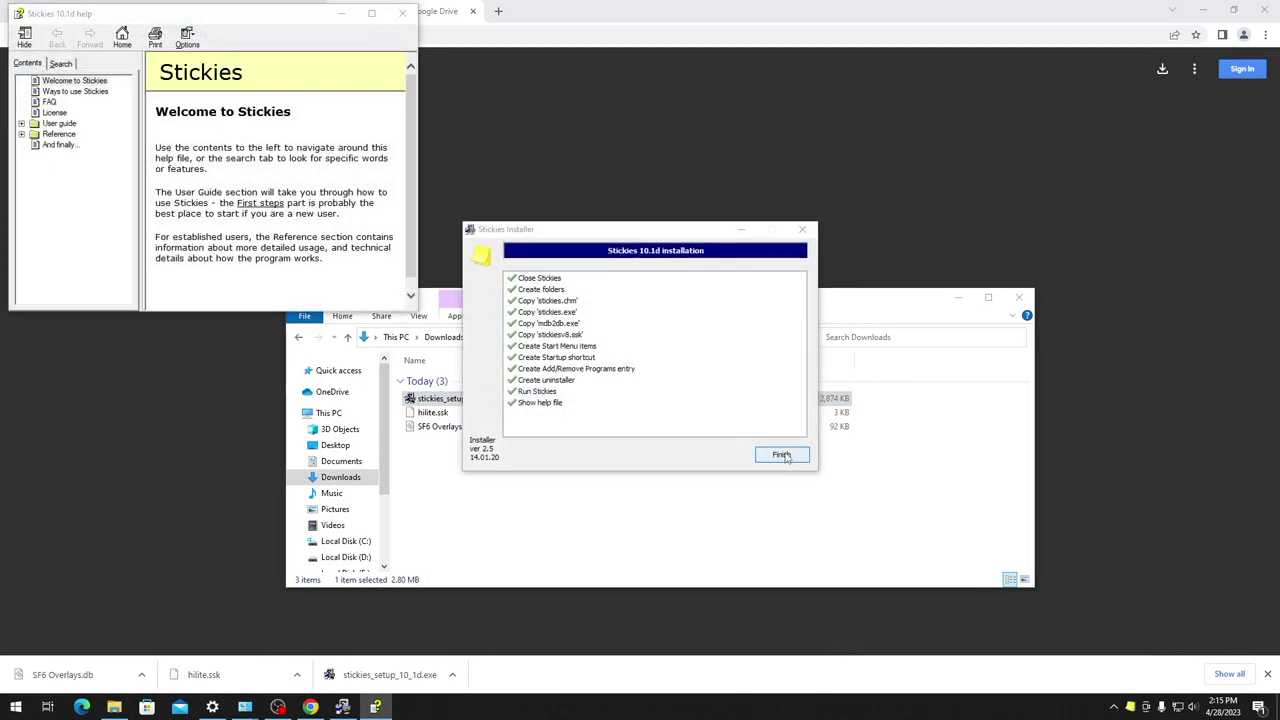
left_click(782, 455)
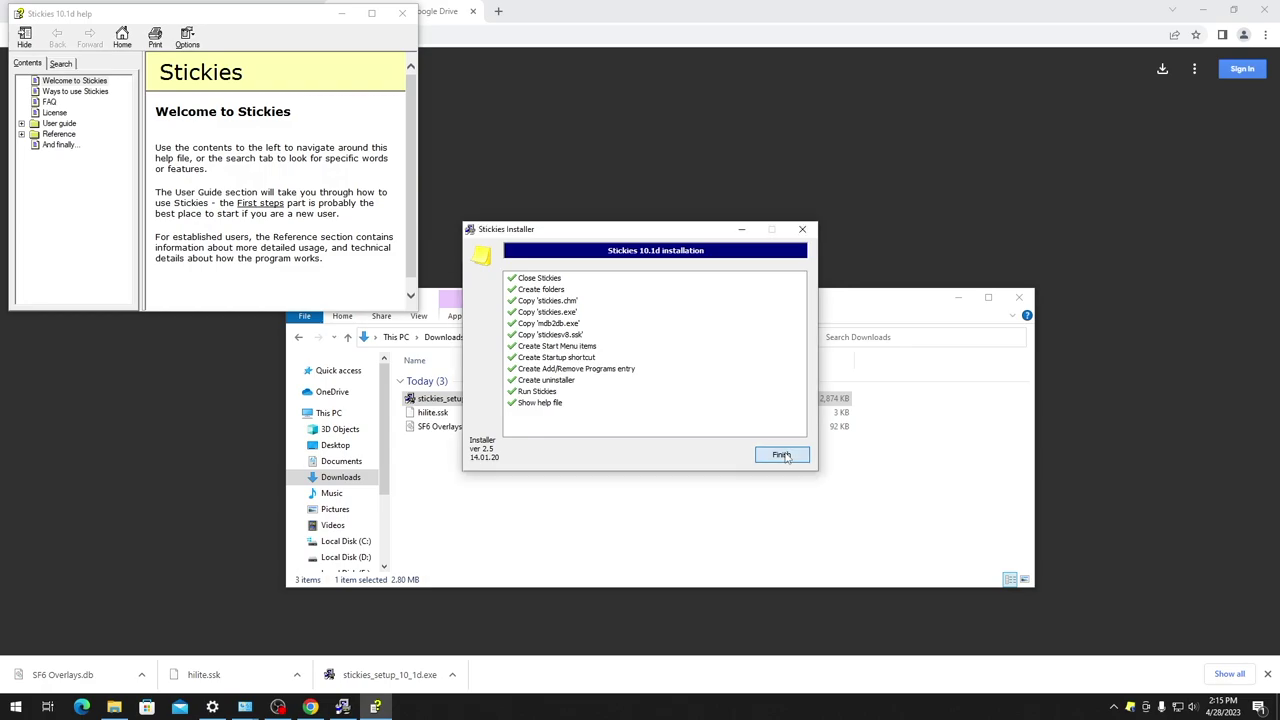
left_click(402, 14)
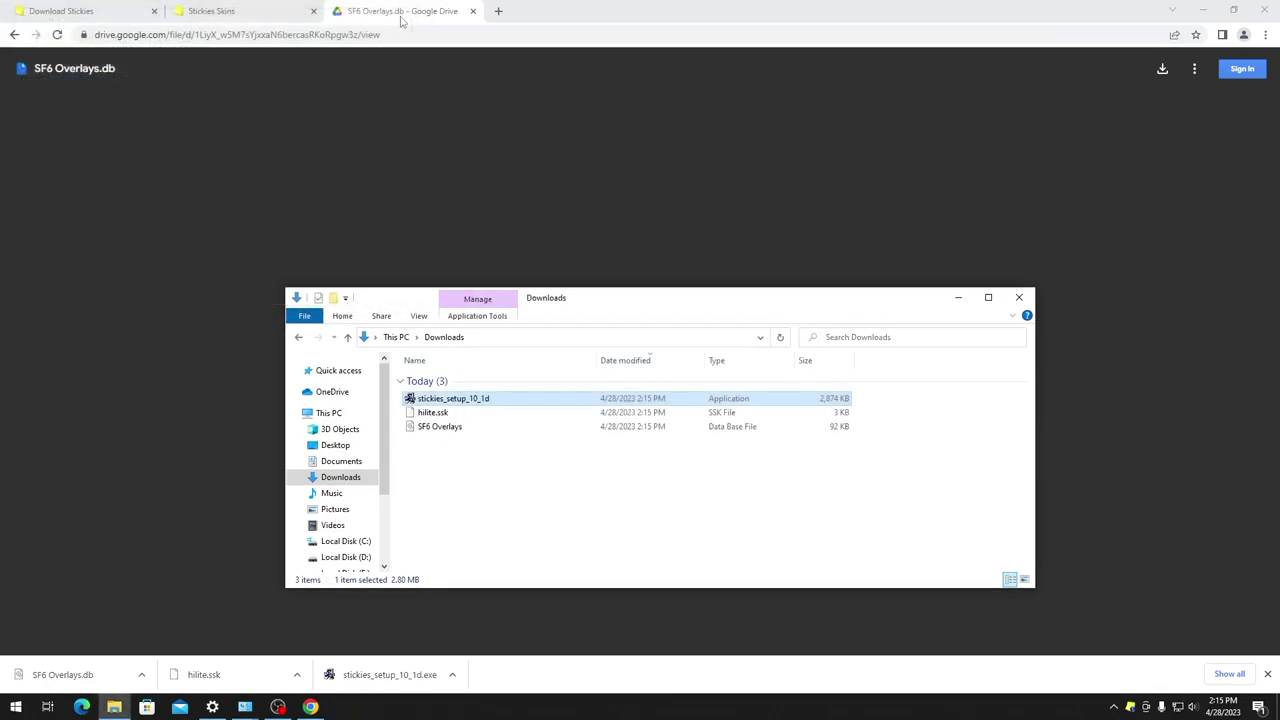
- Copy hilite.ssk into C:\Program Files (x86)\Stickies\skins, granting administrator permission
right_click(437, 416)
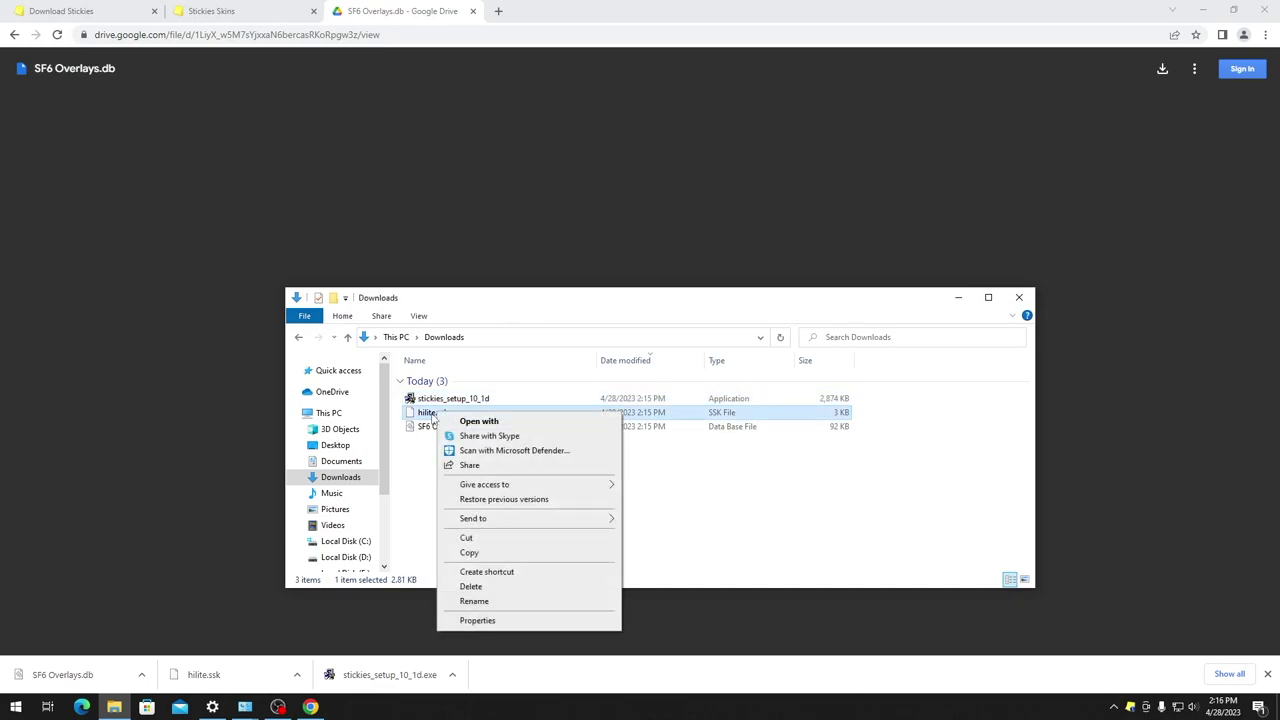
left_click(466, 553)
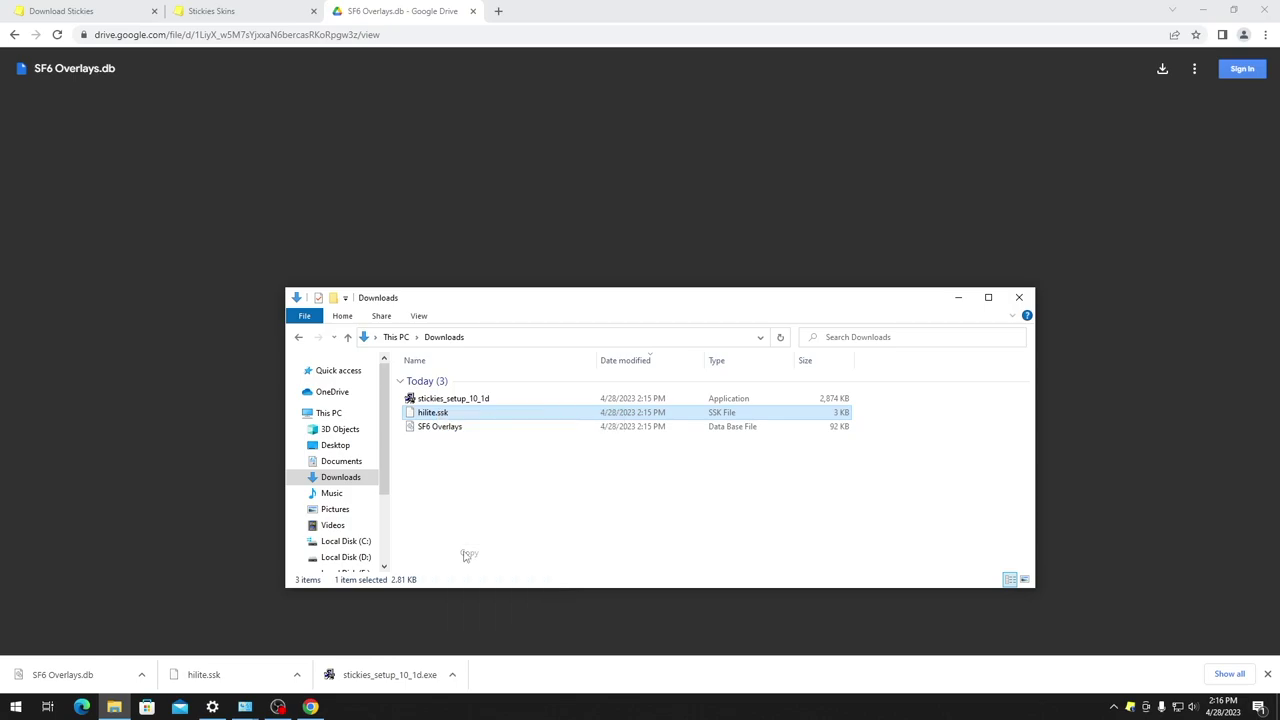
left_click(345, 541)
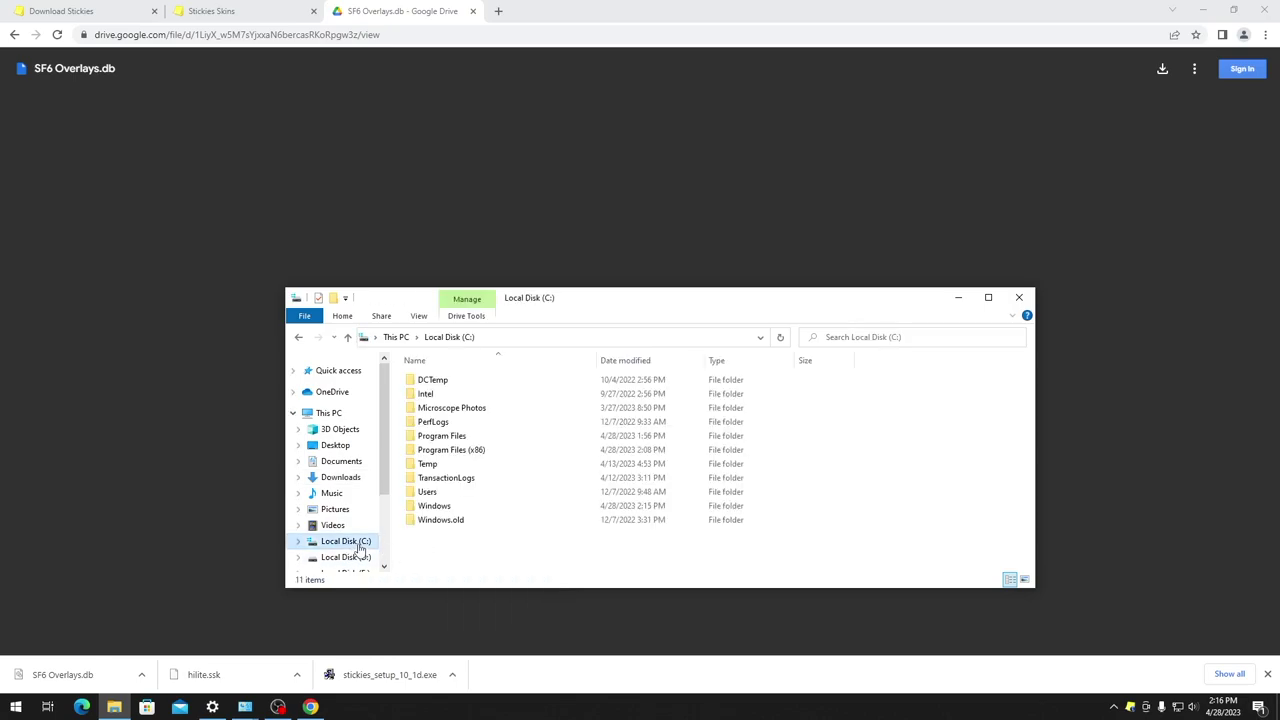
left_click(465, 453)
double_click(465, 453)
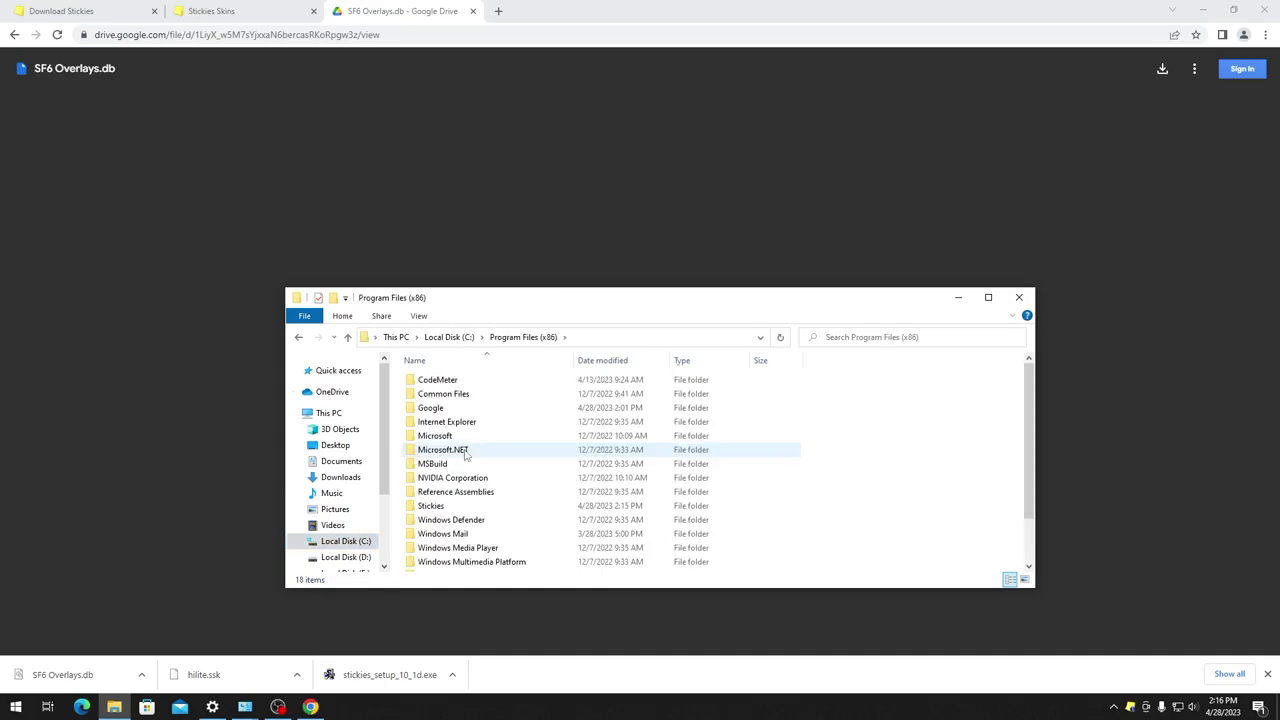
double_click(440, 510)
double_click(428, 381)
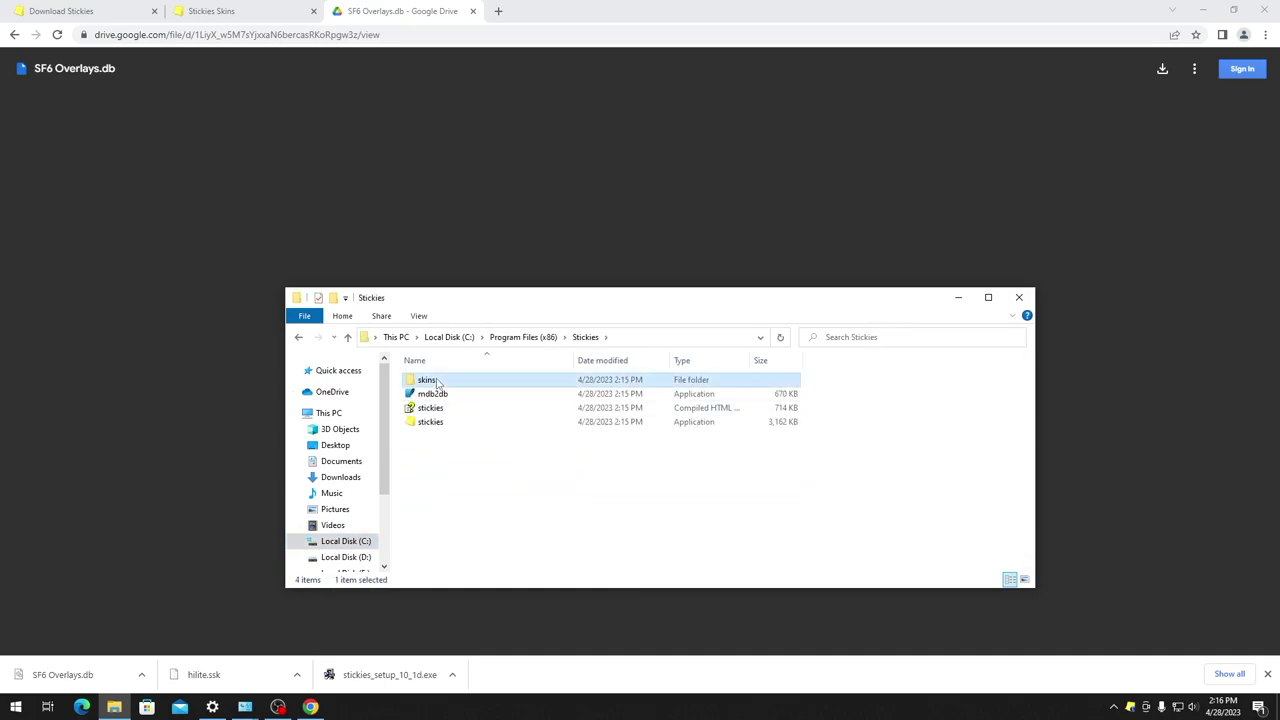
right_click(443, 421)
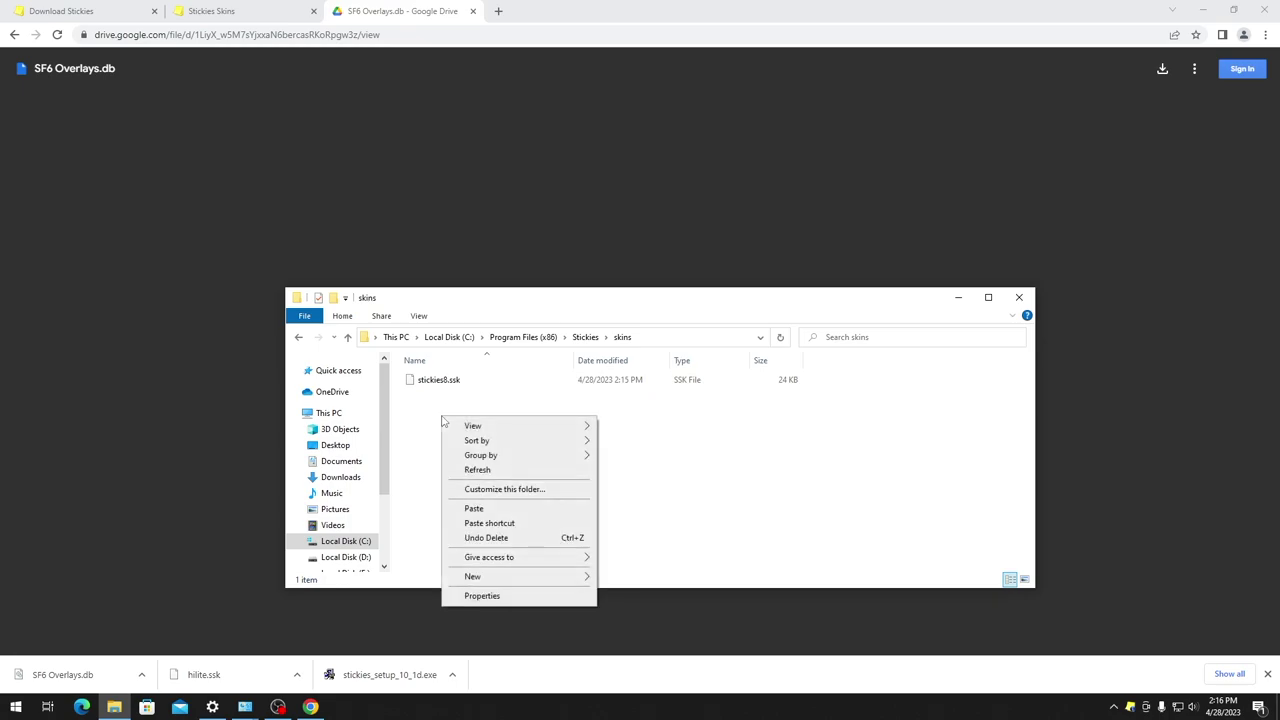
left_click(482, 514)
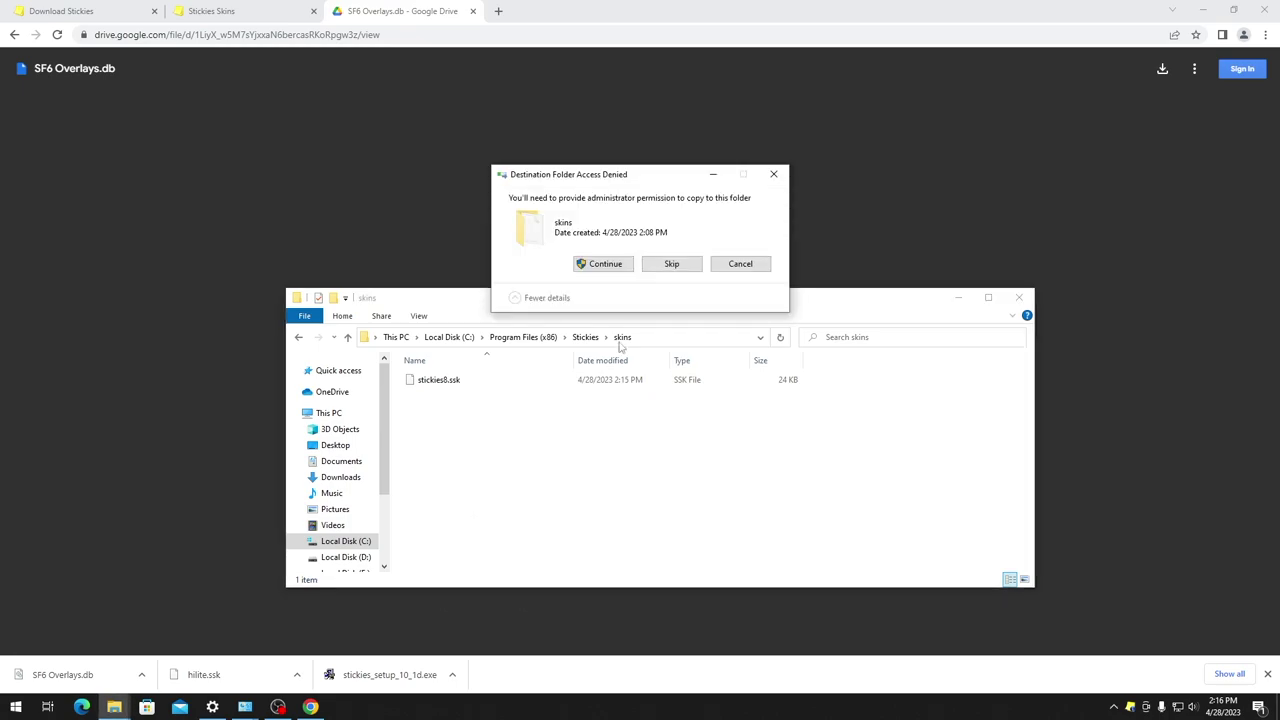
left_click(597, 269)
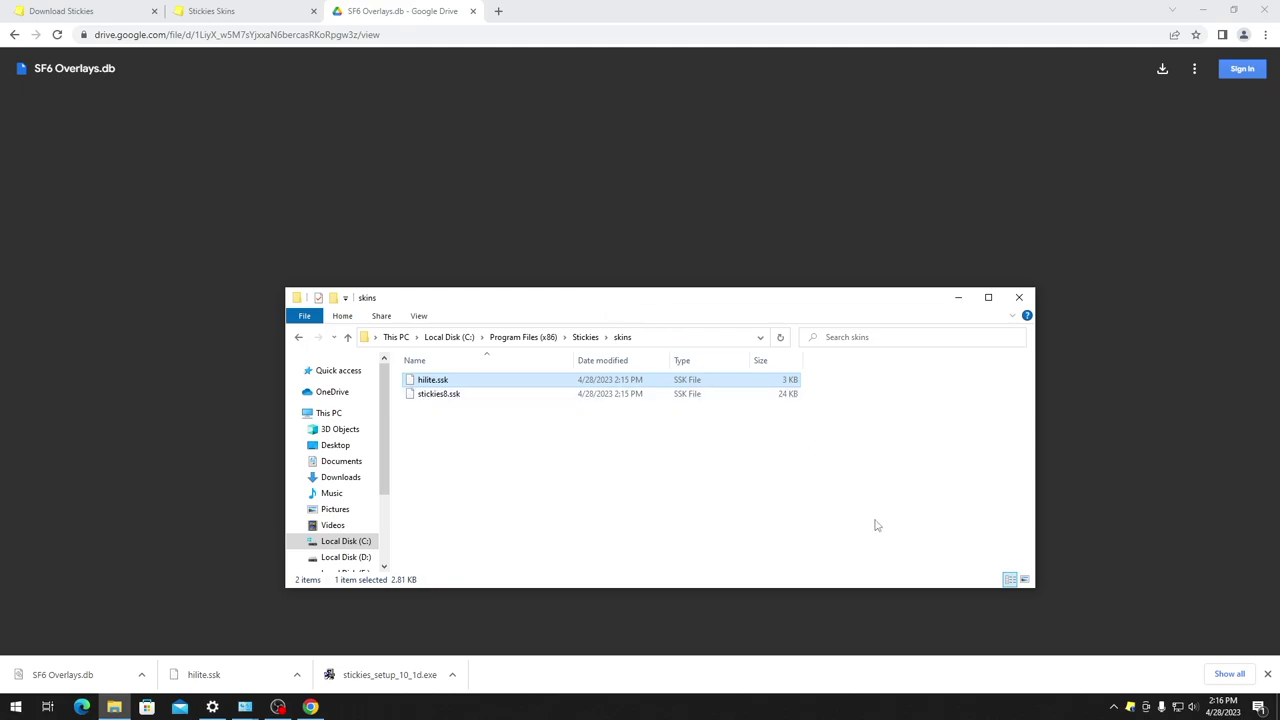
- Restore Stickies from SF6 Overlays.db via Settings > App > Restore, overwriting the current notes
left_click(1120, 709)
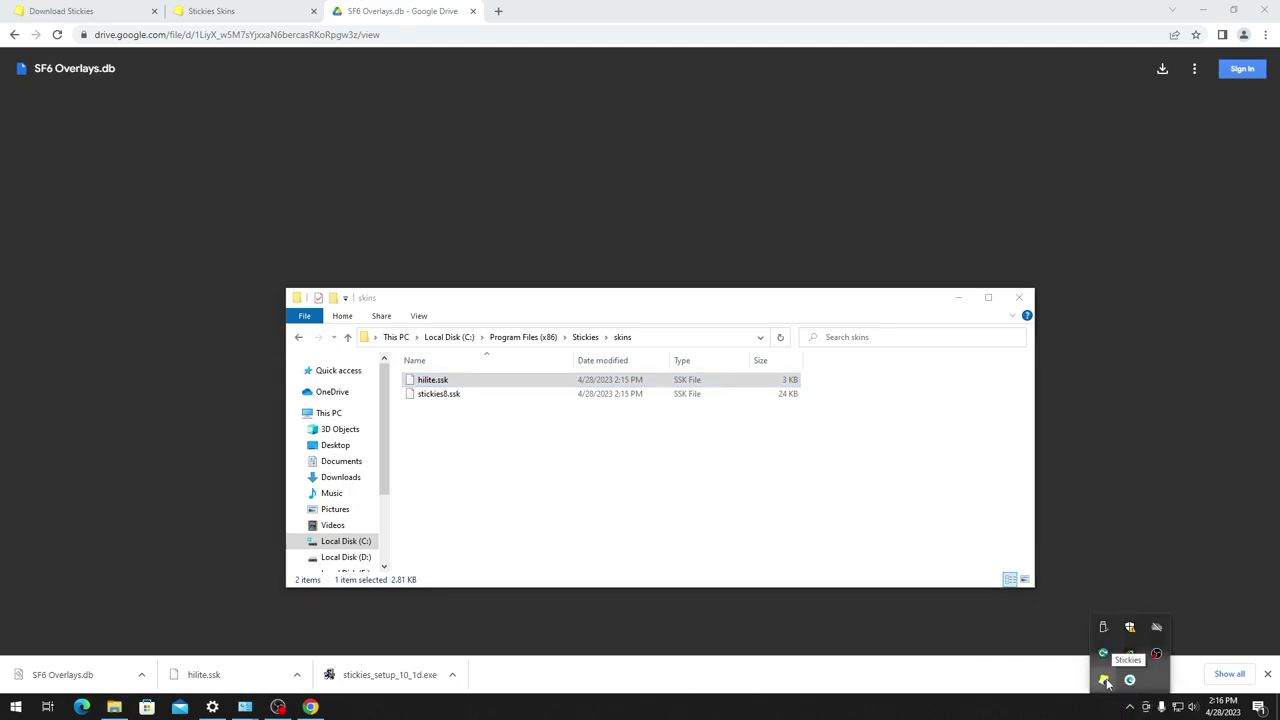
right_click(1104, 682)
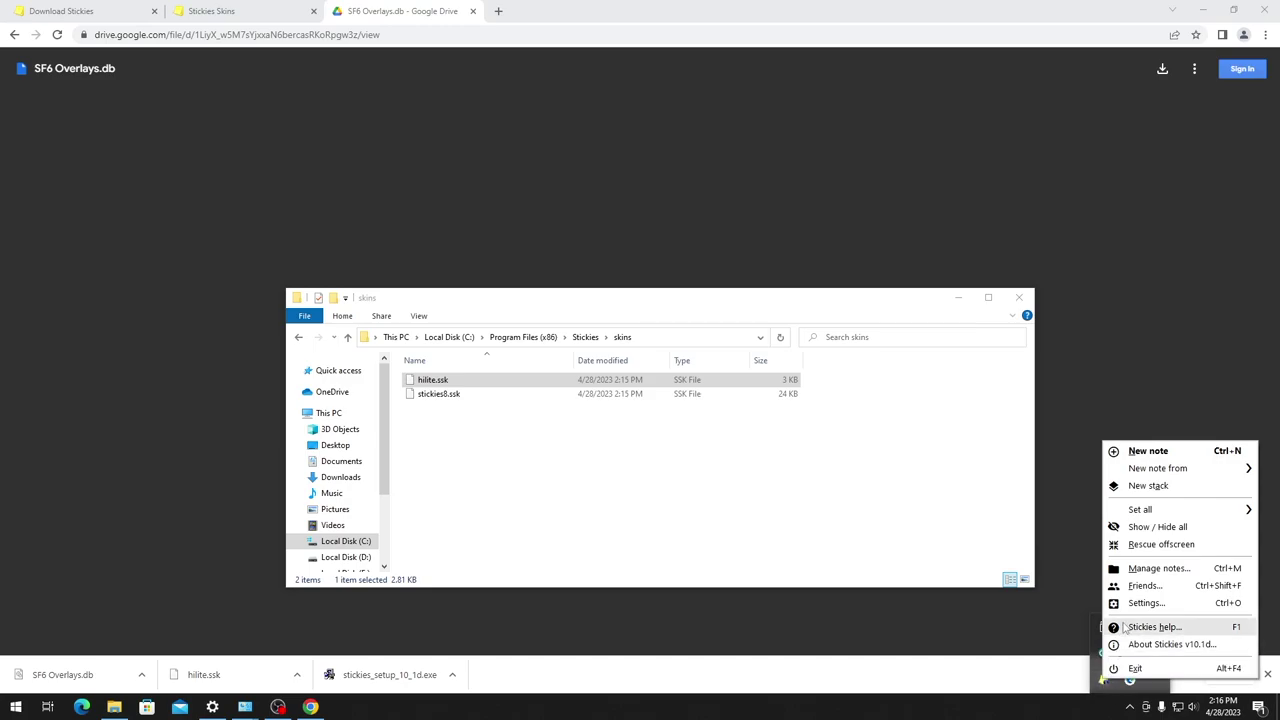
left_click(1146, 603)
left_click(448, 443)
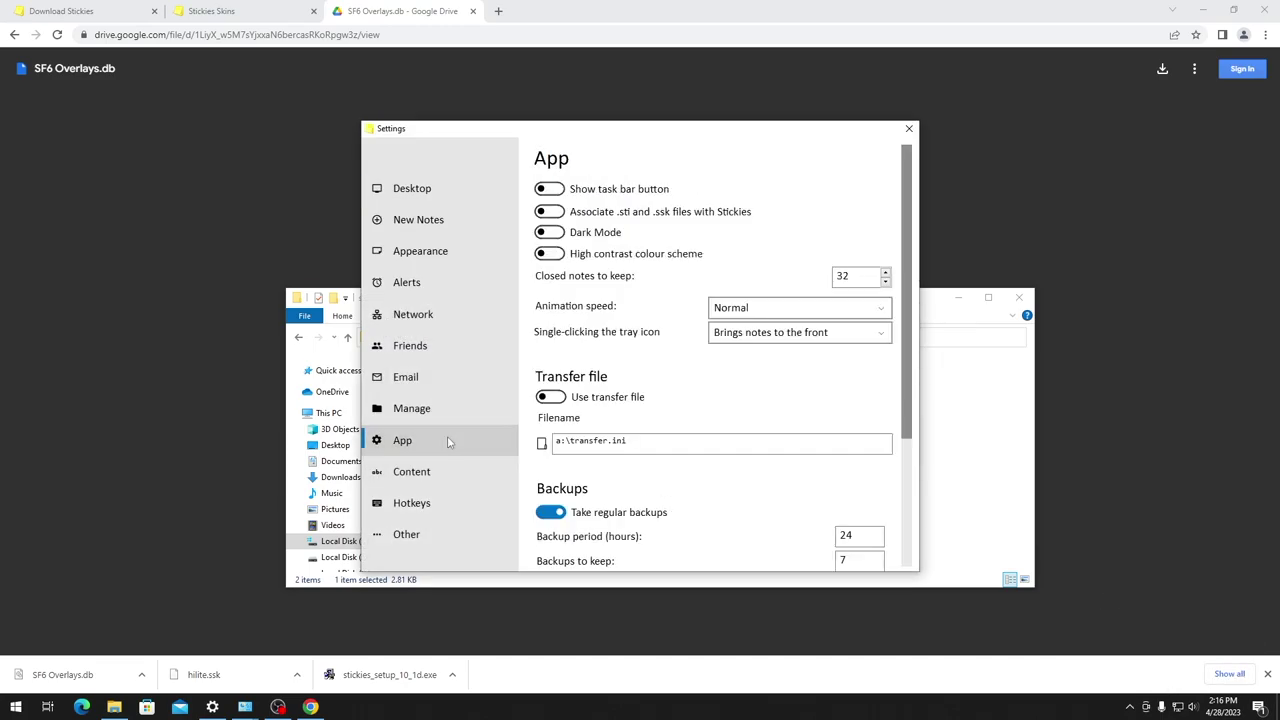
scroll(587, 476, "down", 4)
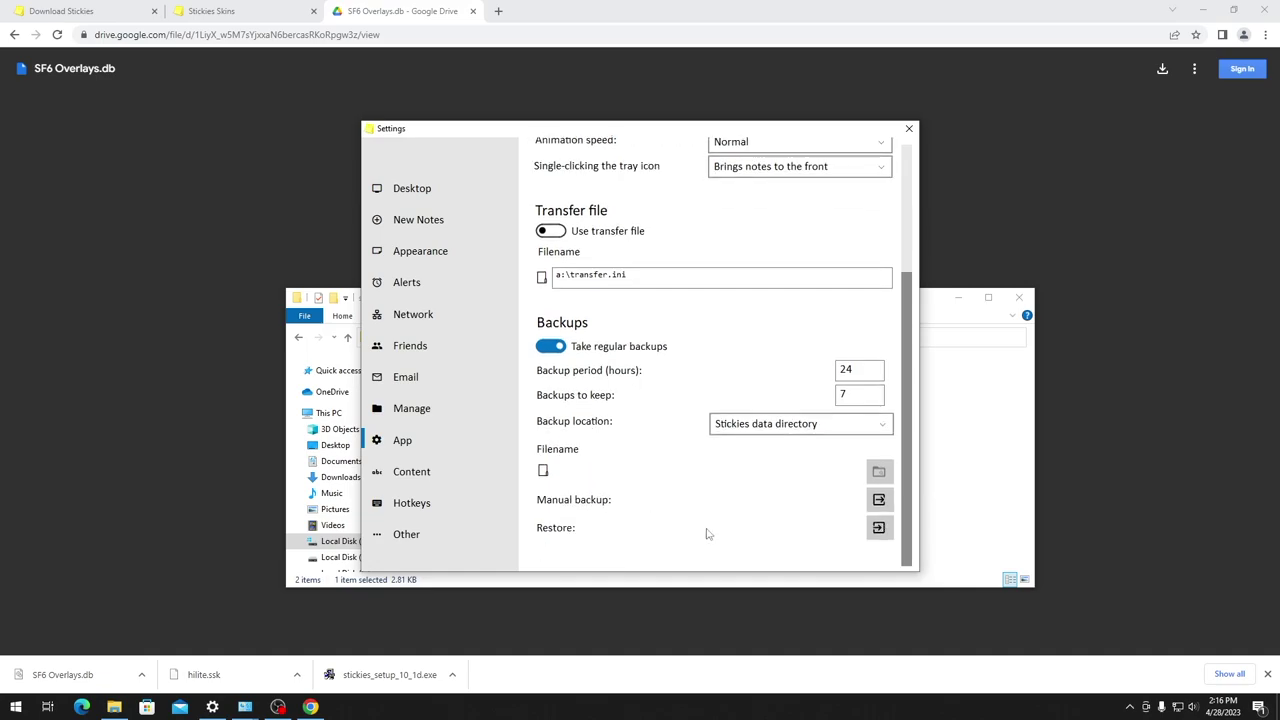
left_click(879, 530)
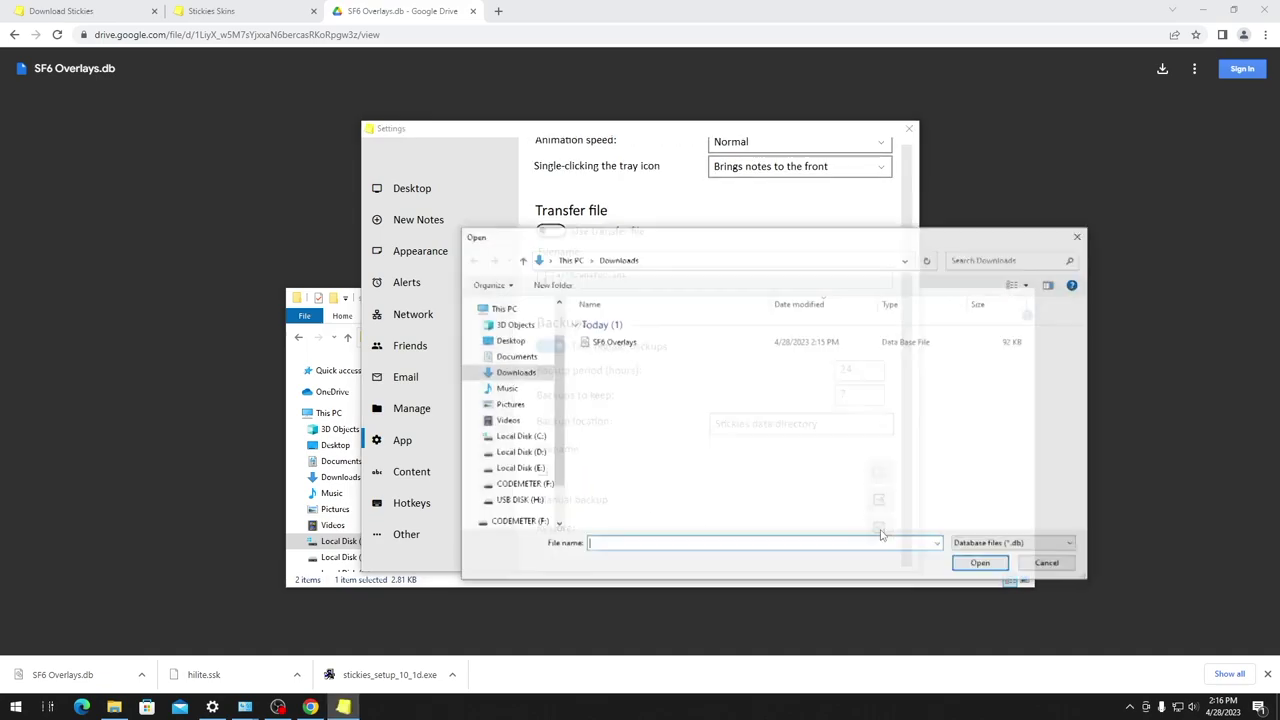
left_click(632, 350)
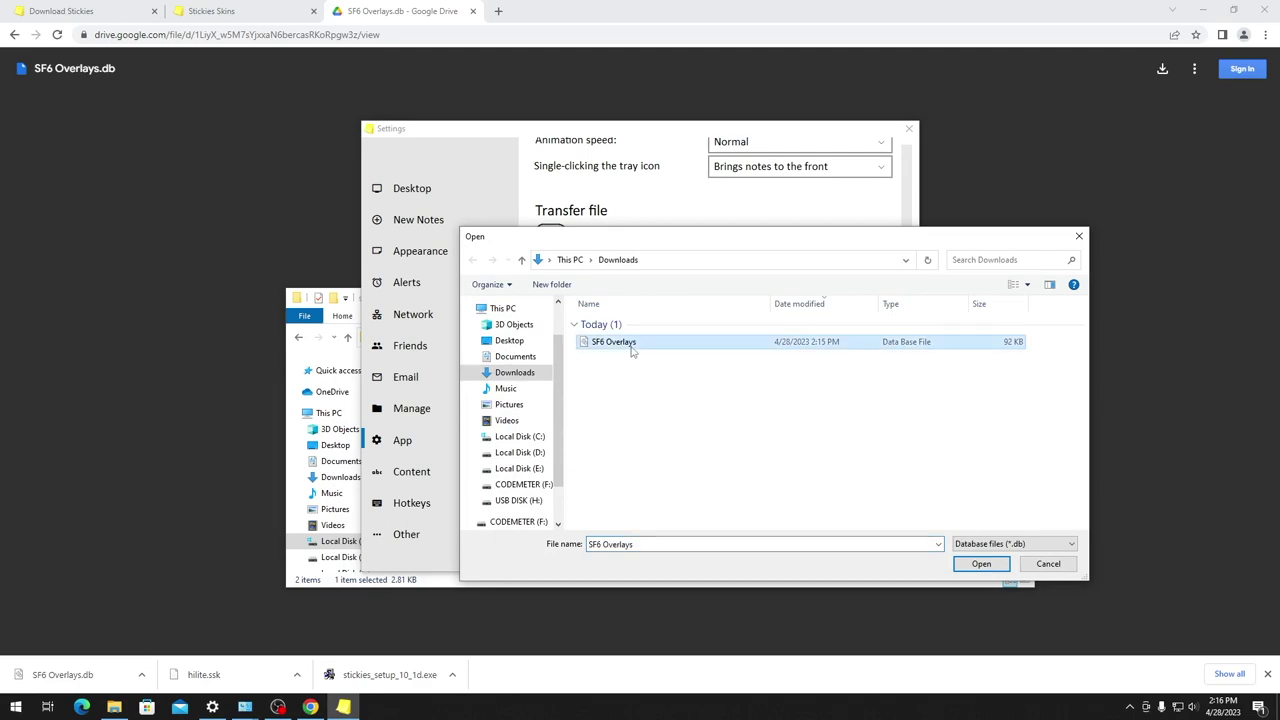
left_click(995, 566)
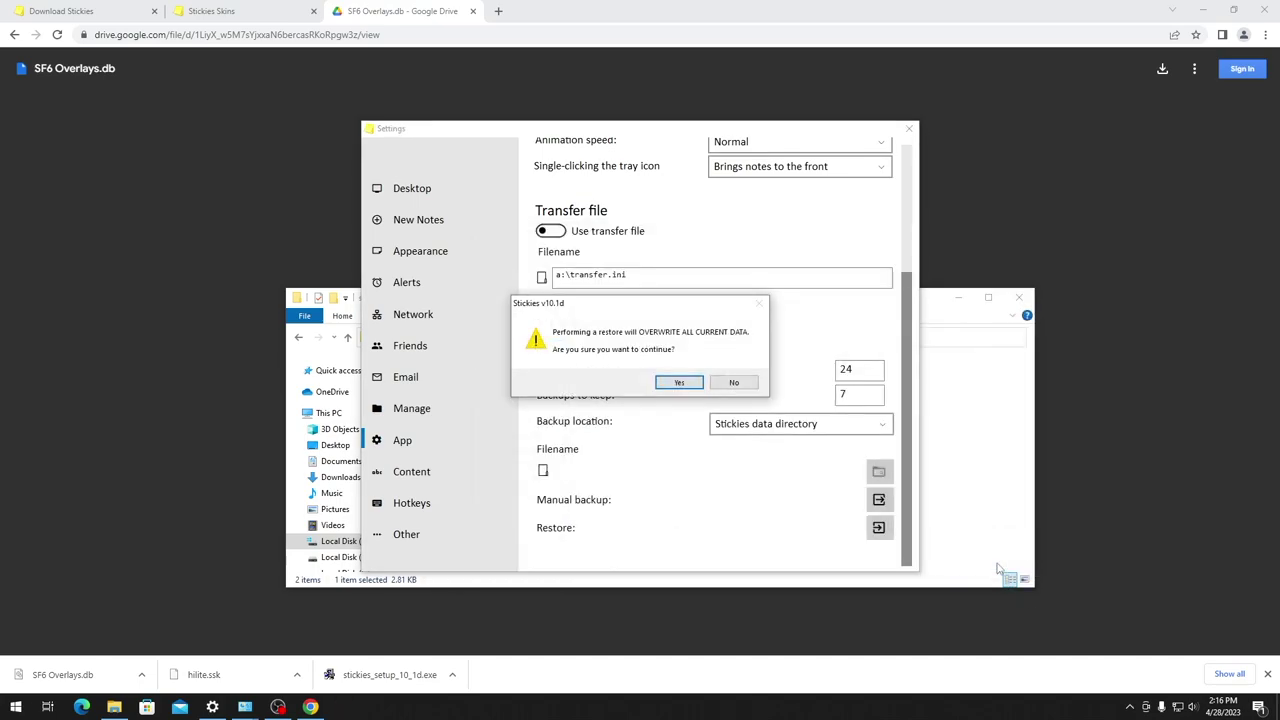
left_click(679, 385)
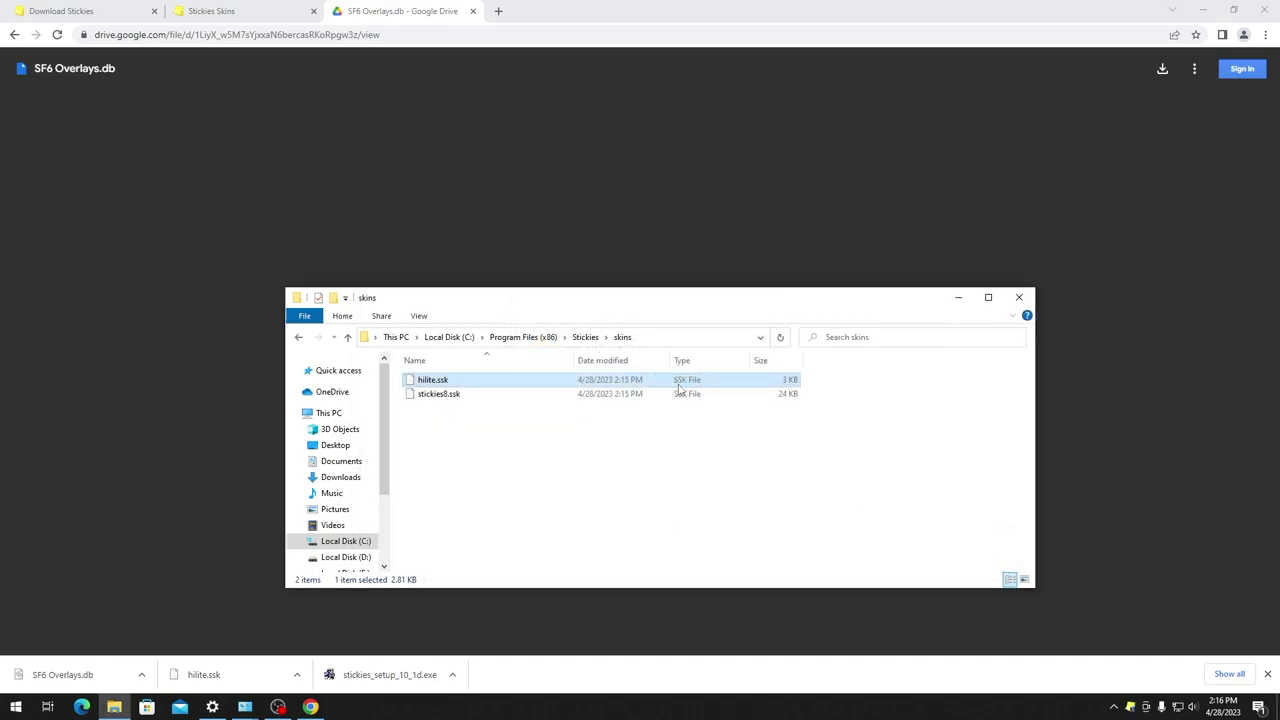
- Select all four notes in the SF6 Overlays folder of Manage notes and copy them to the desktop
right_click(1130, 707)
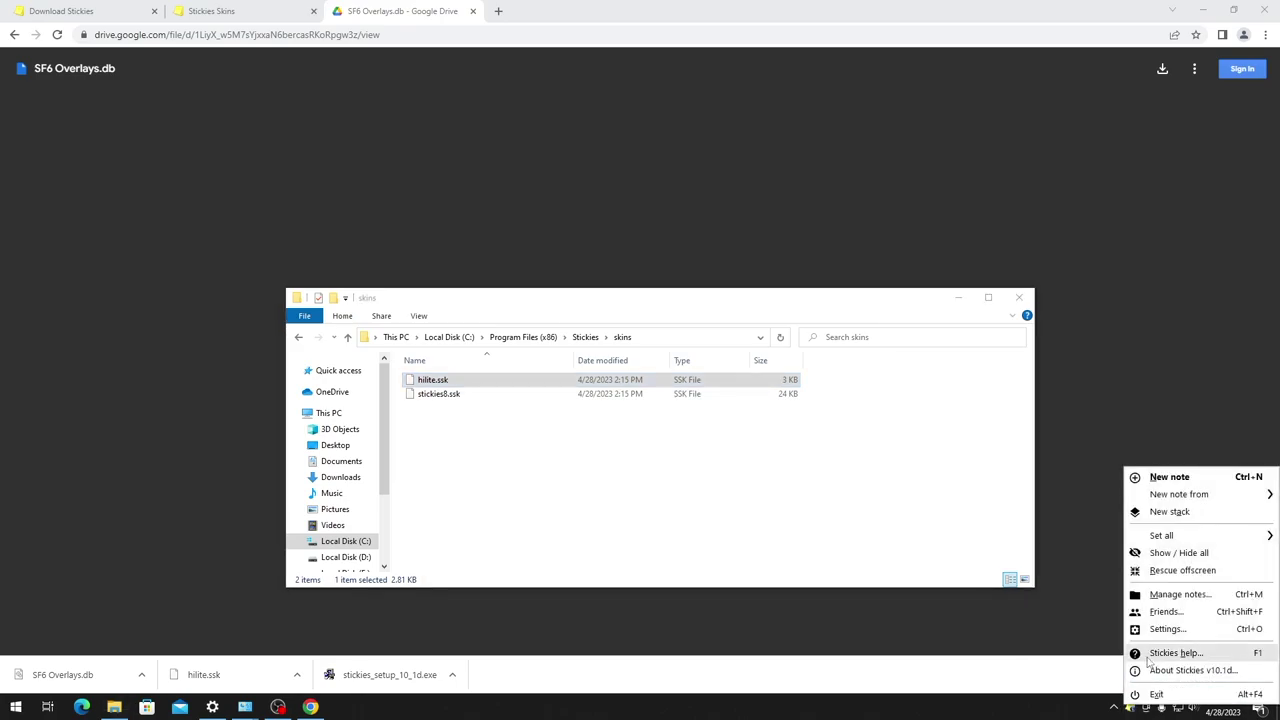
left_click(1170, 594)
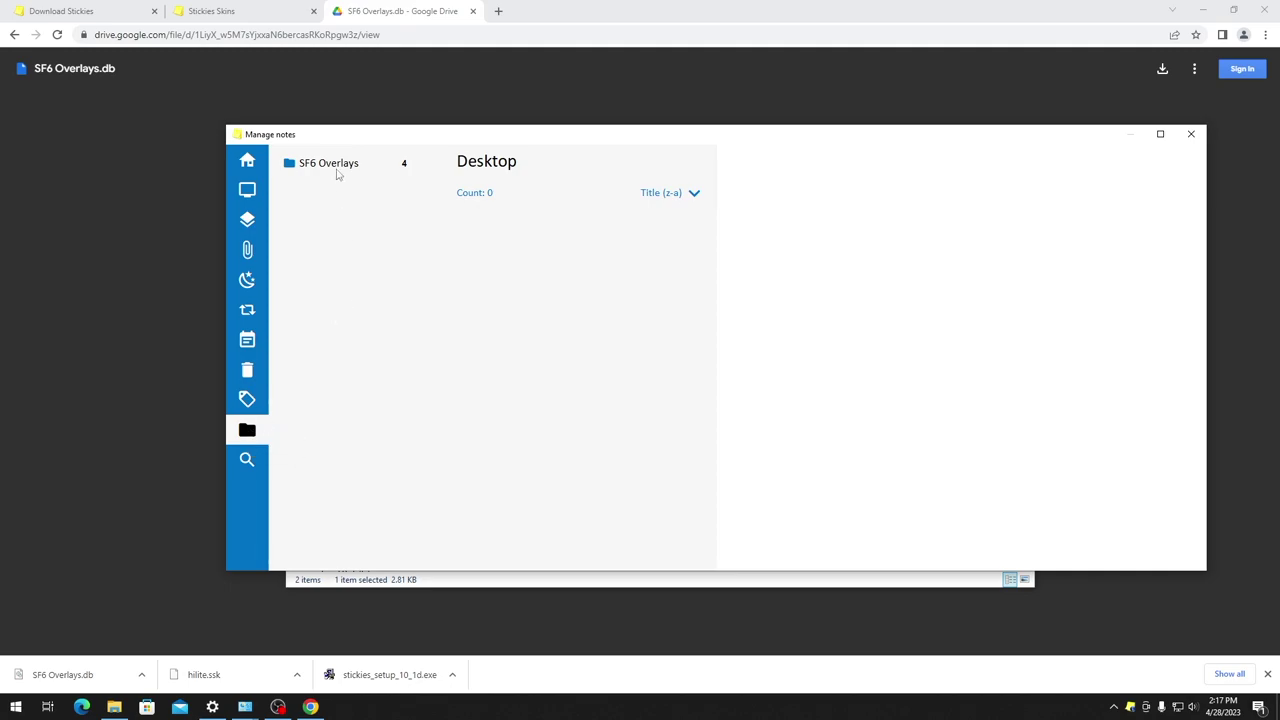
left_click(322, 168)
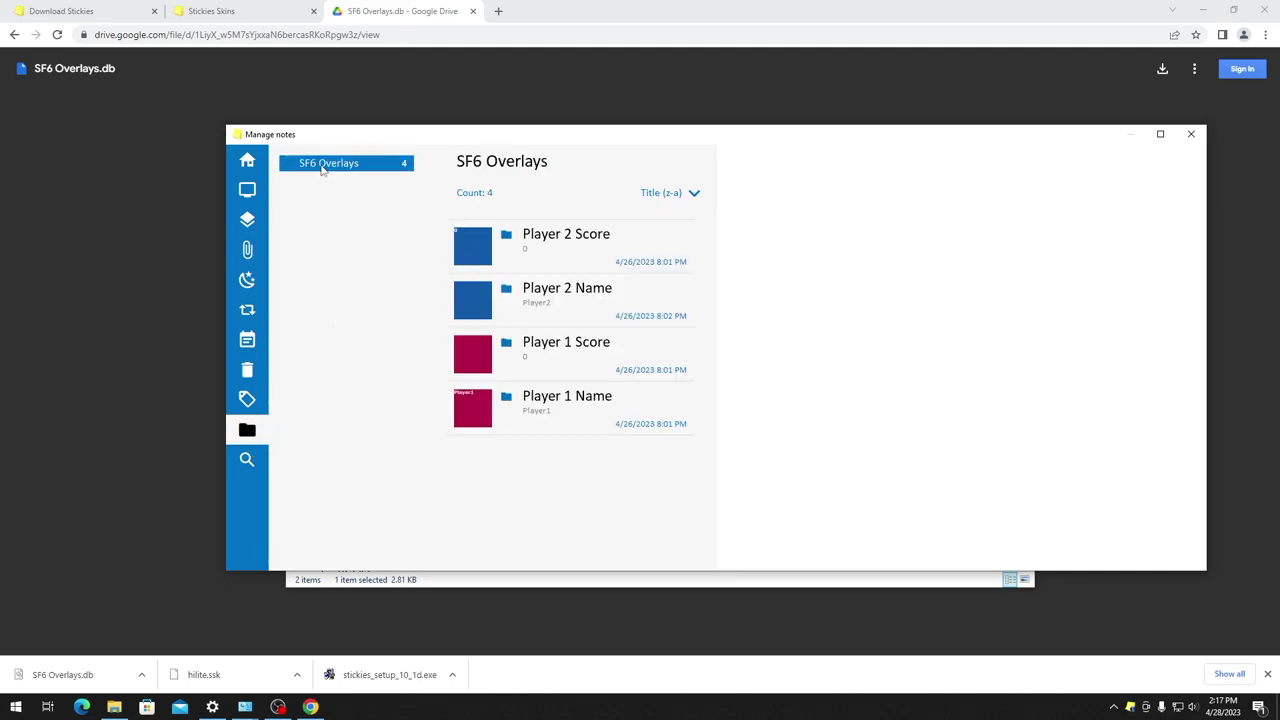
left_click(560, 415)
left_click(563, 260, "shift")
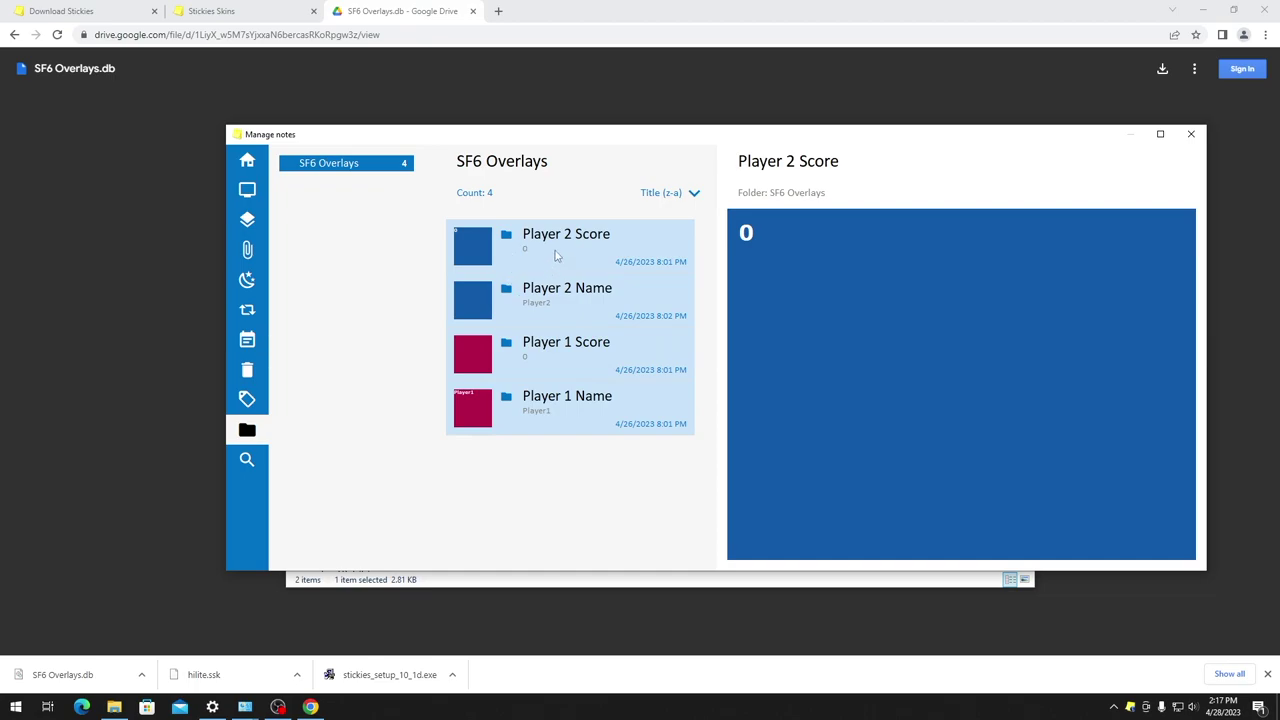
right_click(556, 256)
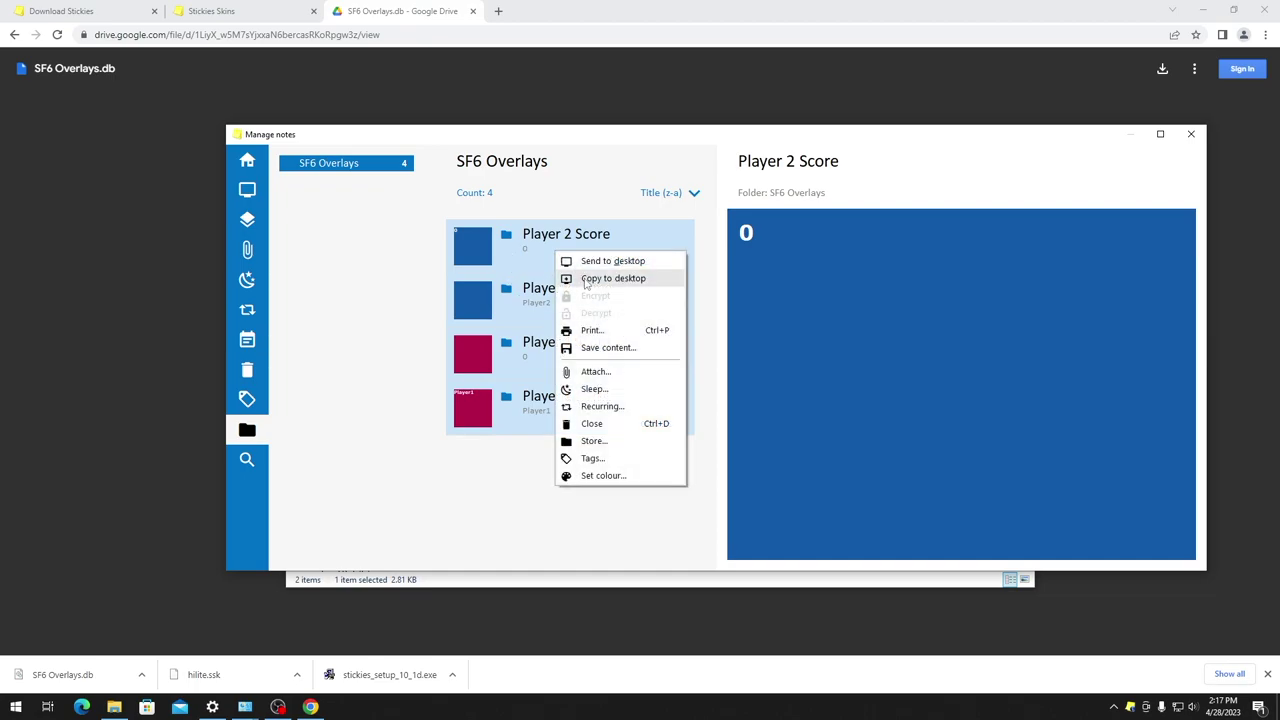
left_click(586, 280)
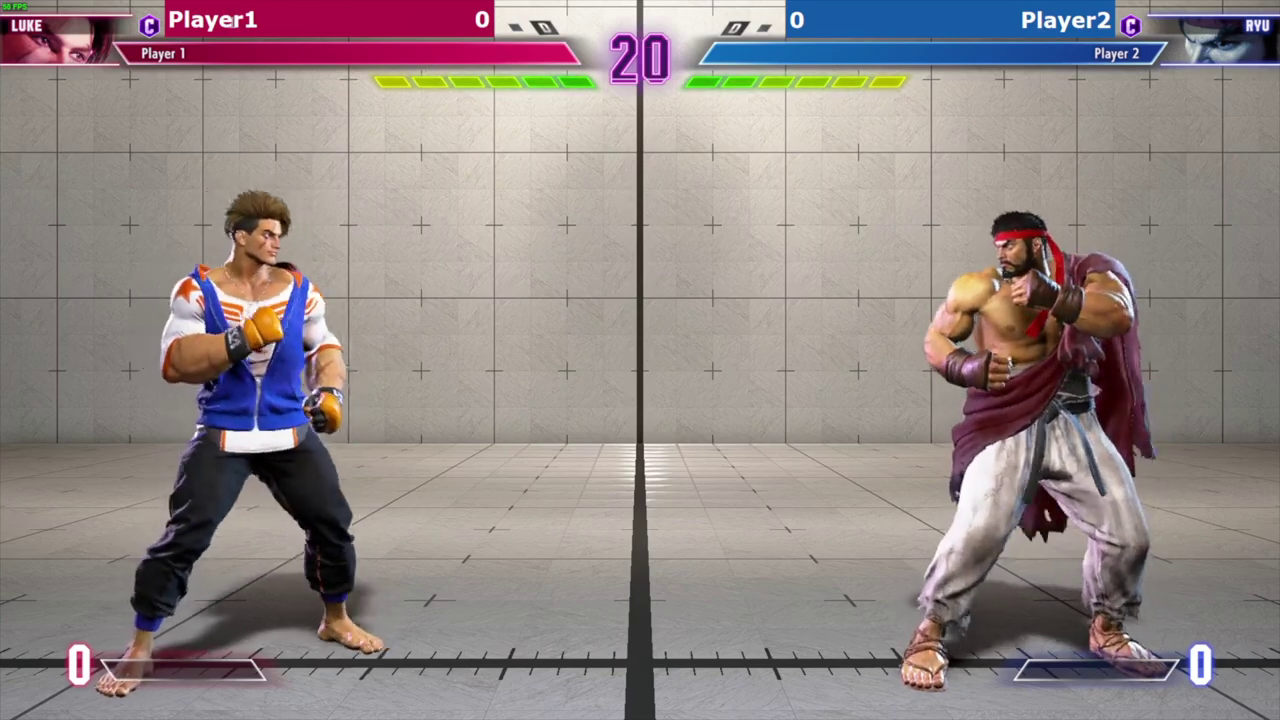
- Type each player's real name into the overlay name bars and set Player 1's score to 1
type("Dave")
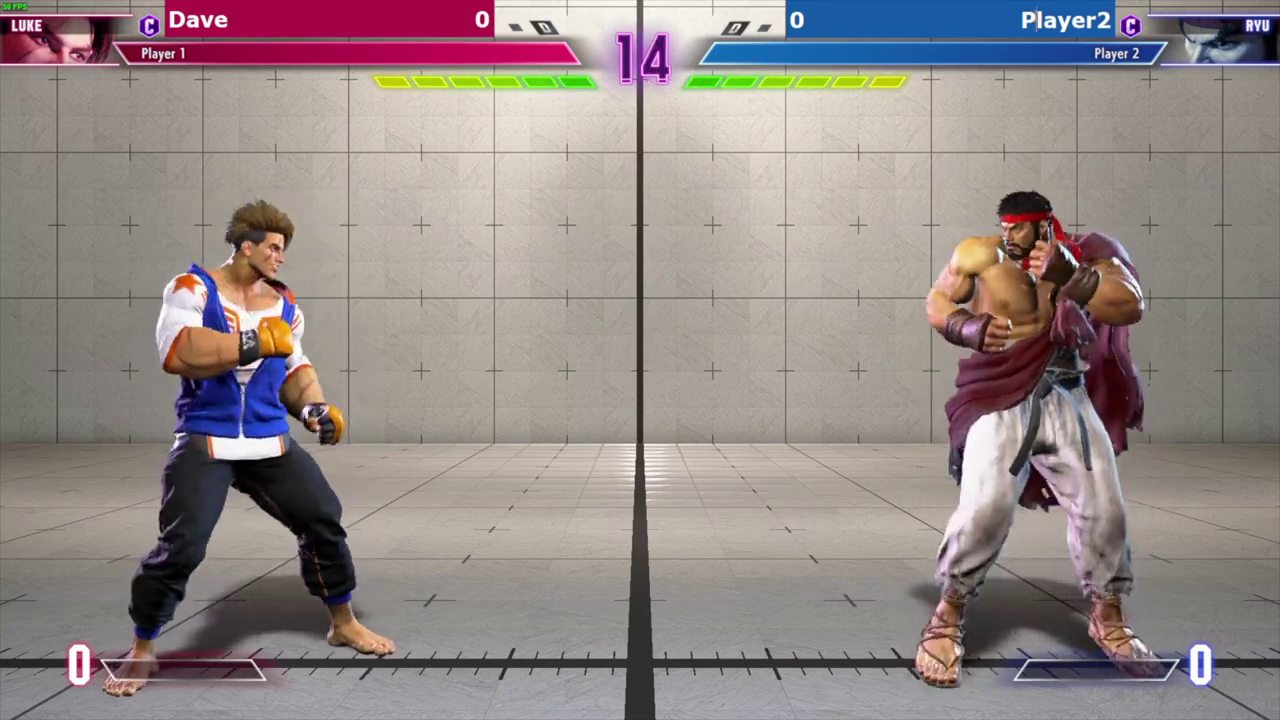
left_click(1065, 20)
type("Mike")
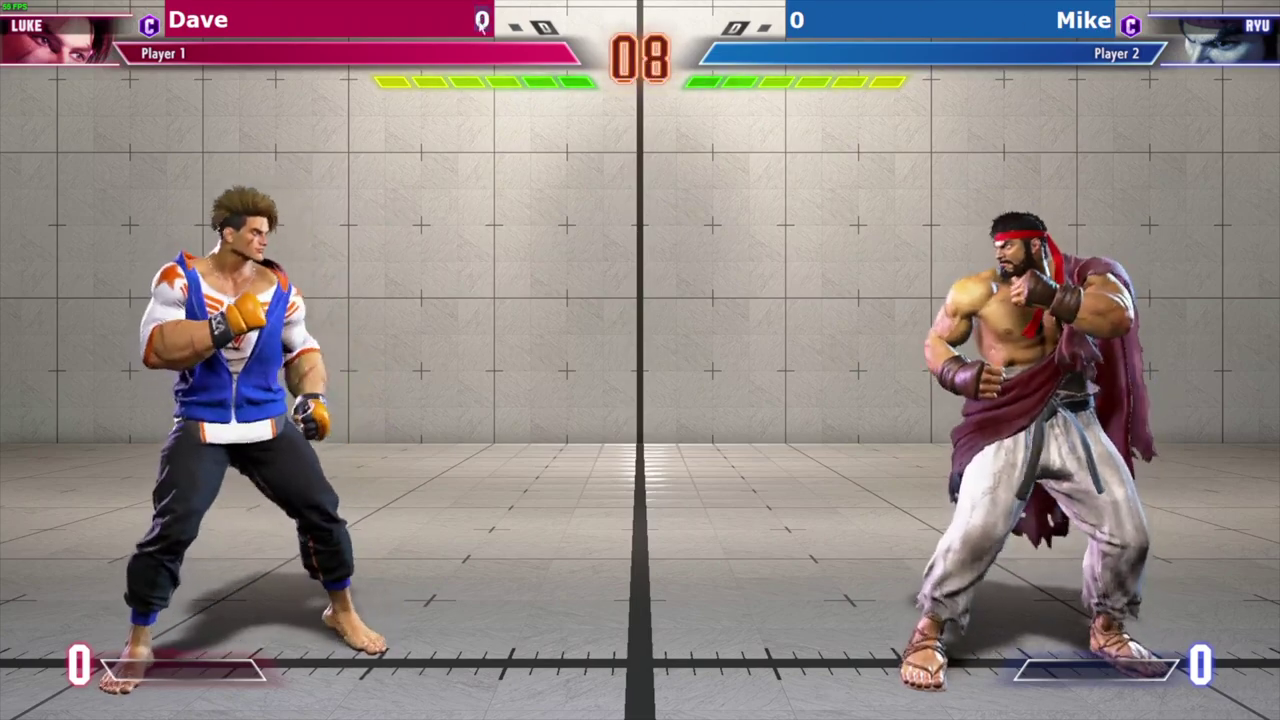
left_click(481, 20)
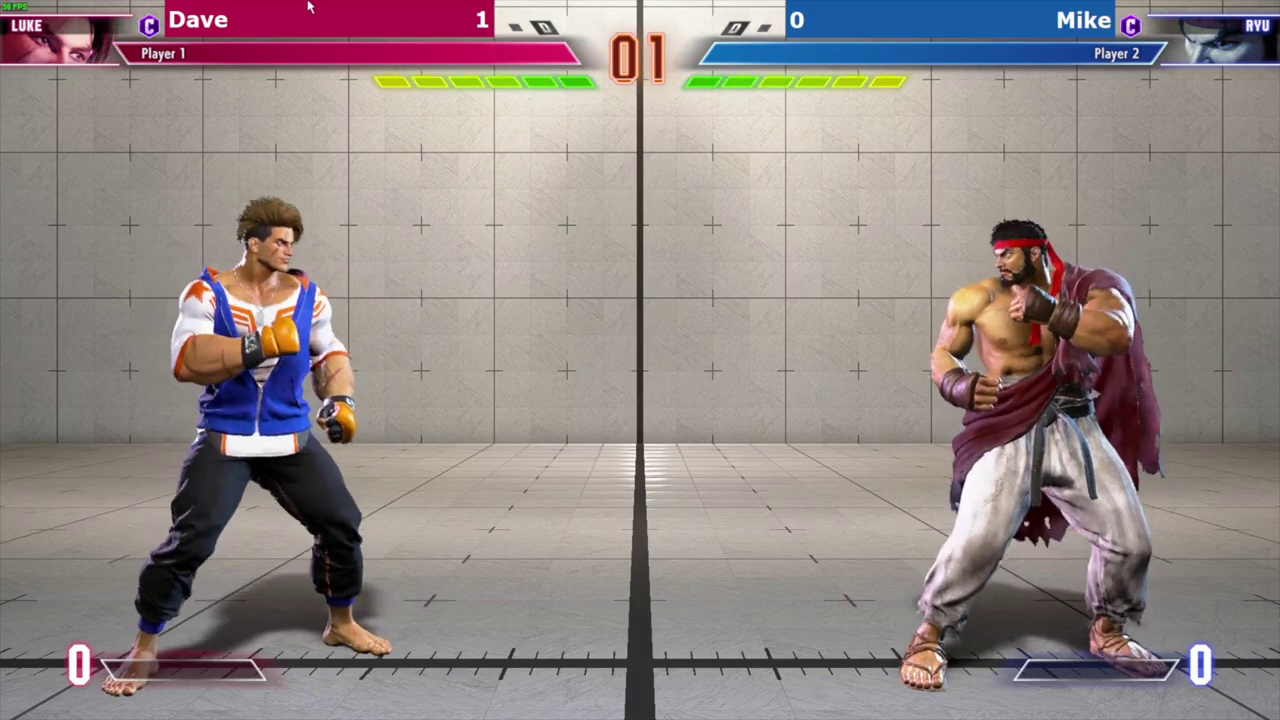
left_click(245, 30)
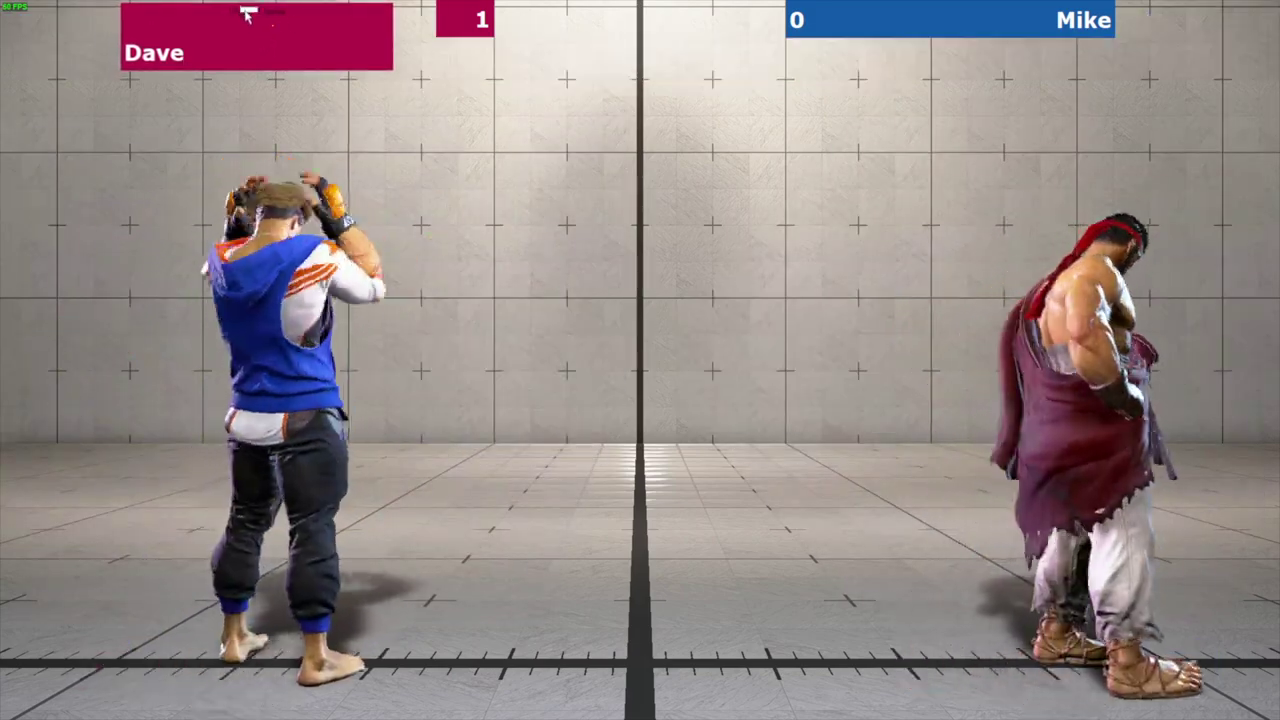
- From the tray icon's Manage notes, copy the Player 1 Name note back to the desktop
key("super")
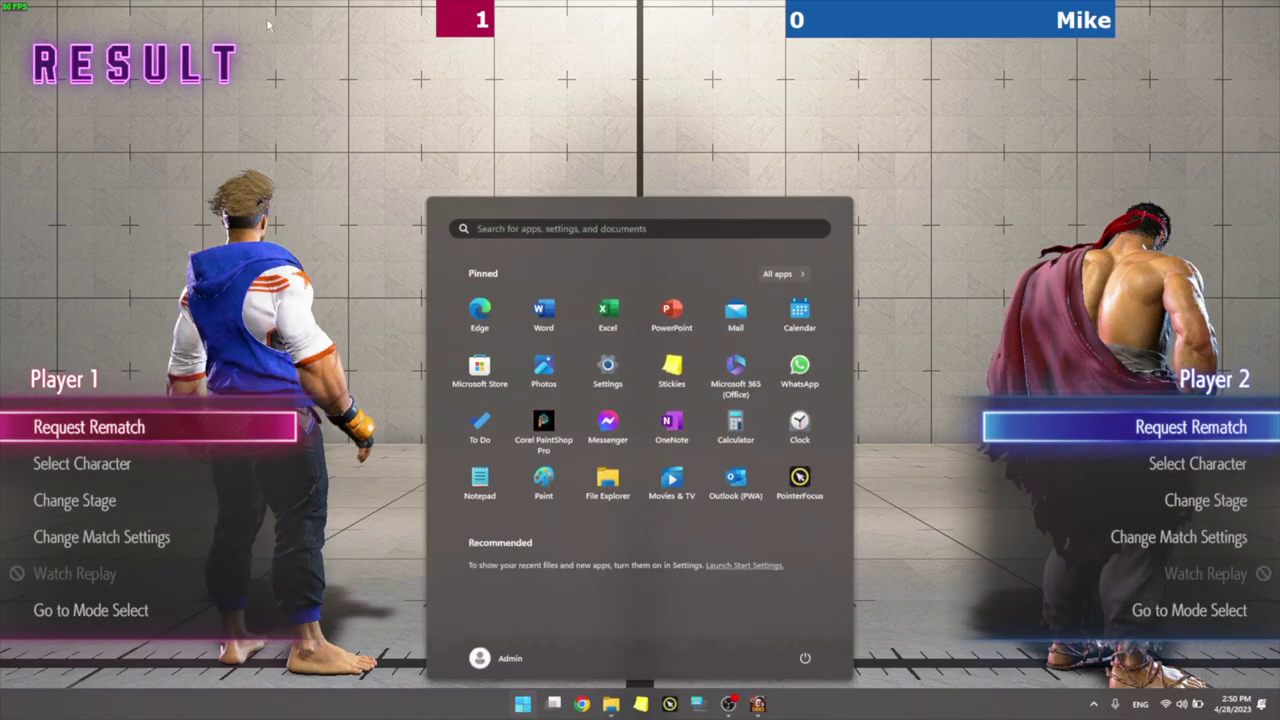
left_click(1093, 708)
right_click(1122, 610)
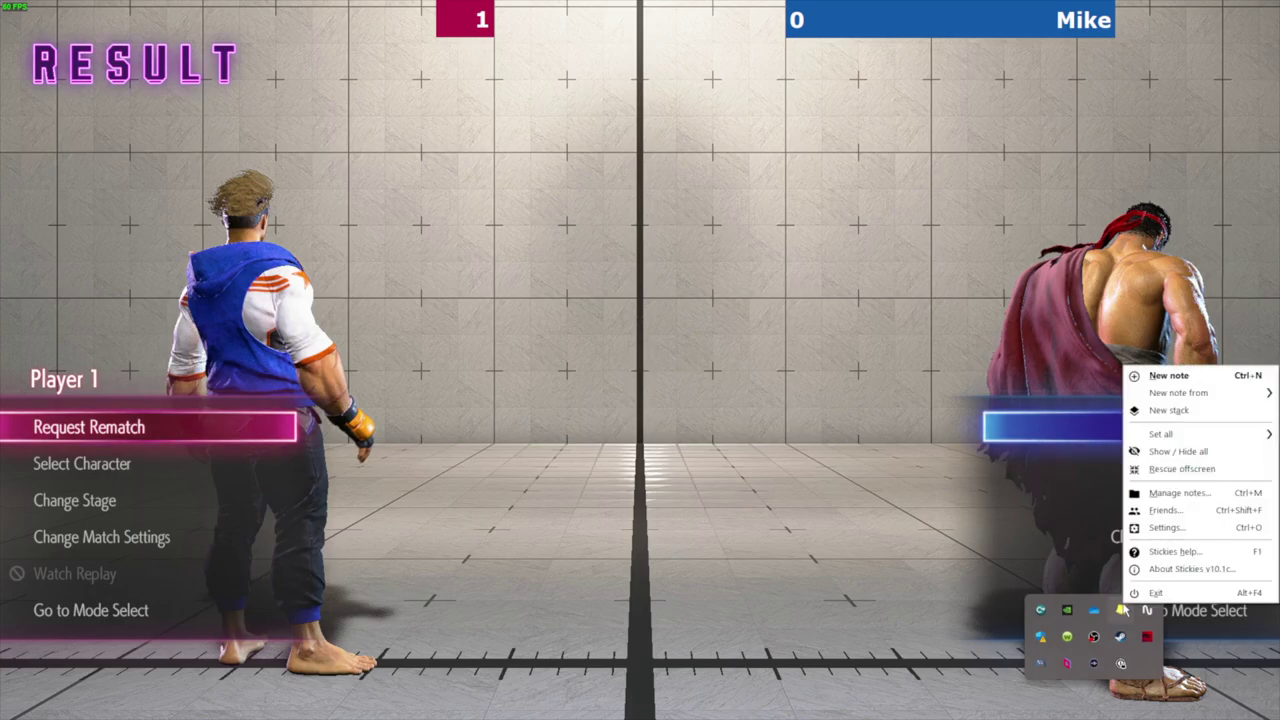
left_click(1185, 497)
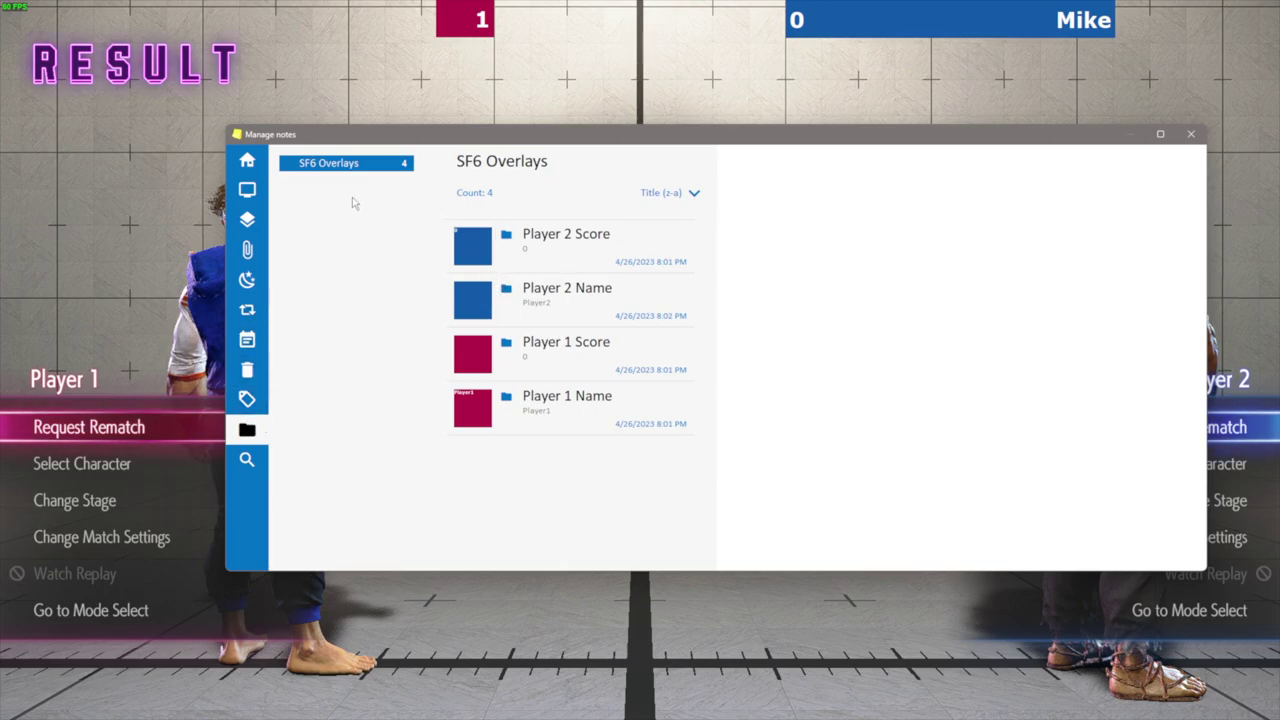
right_click(559, 410)
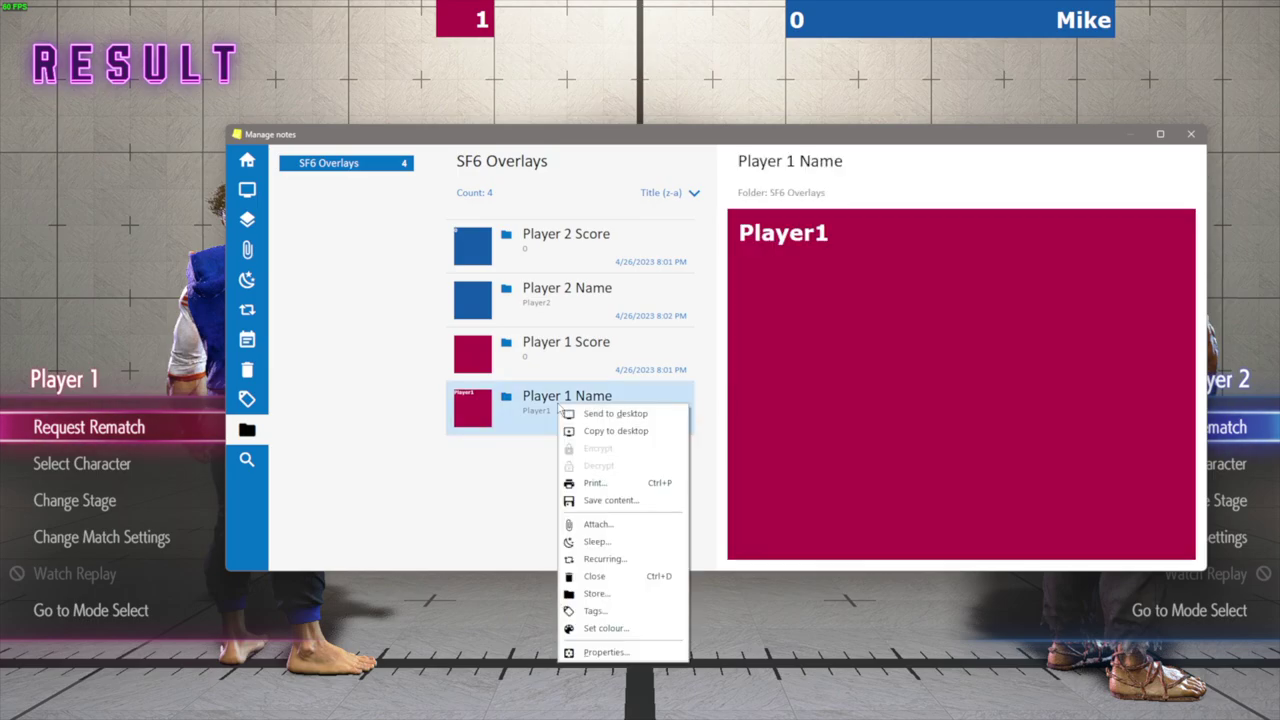
left_click(612, 431)
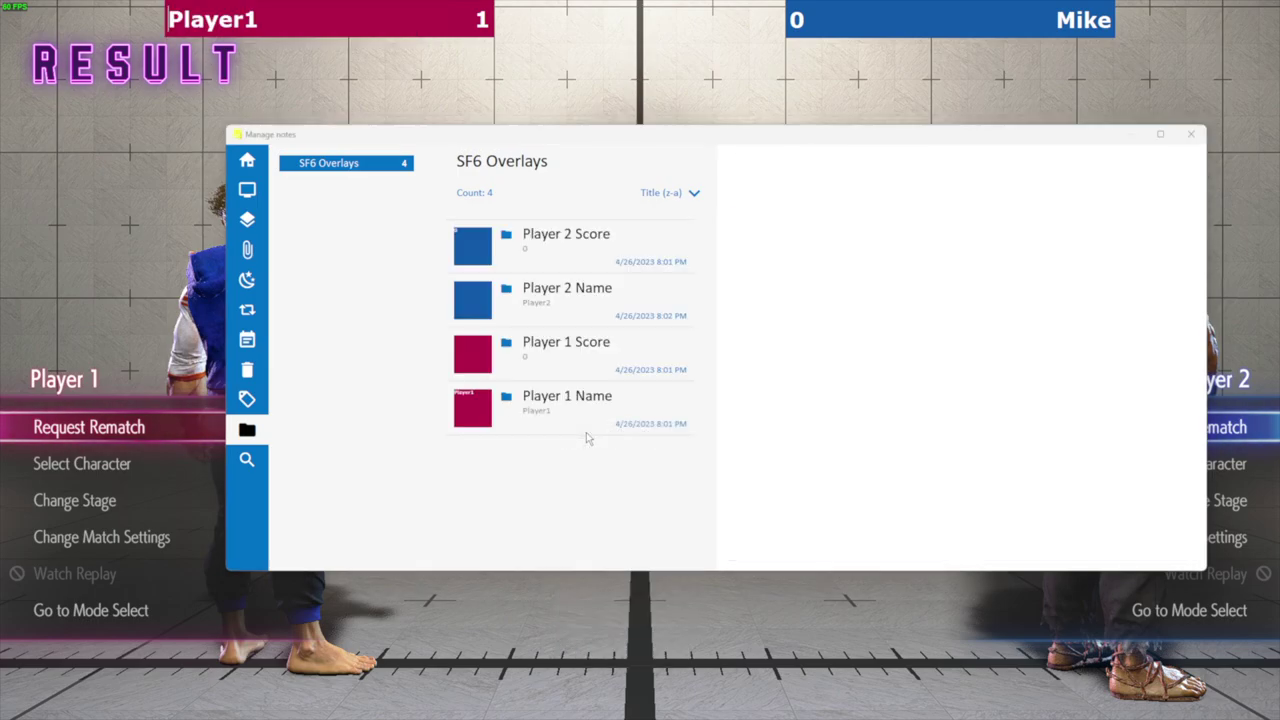
- Replace the desktop Player 1 Name note's Player1 text with the first player's name
left_click(247, 192)
left_click(417, 258)
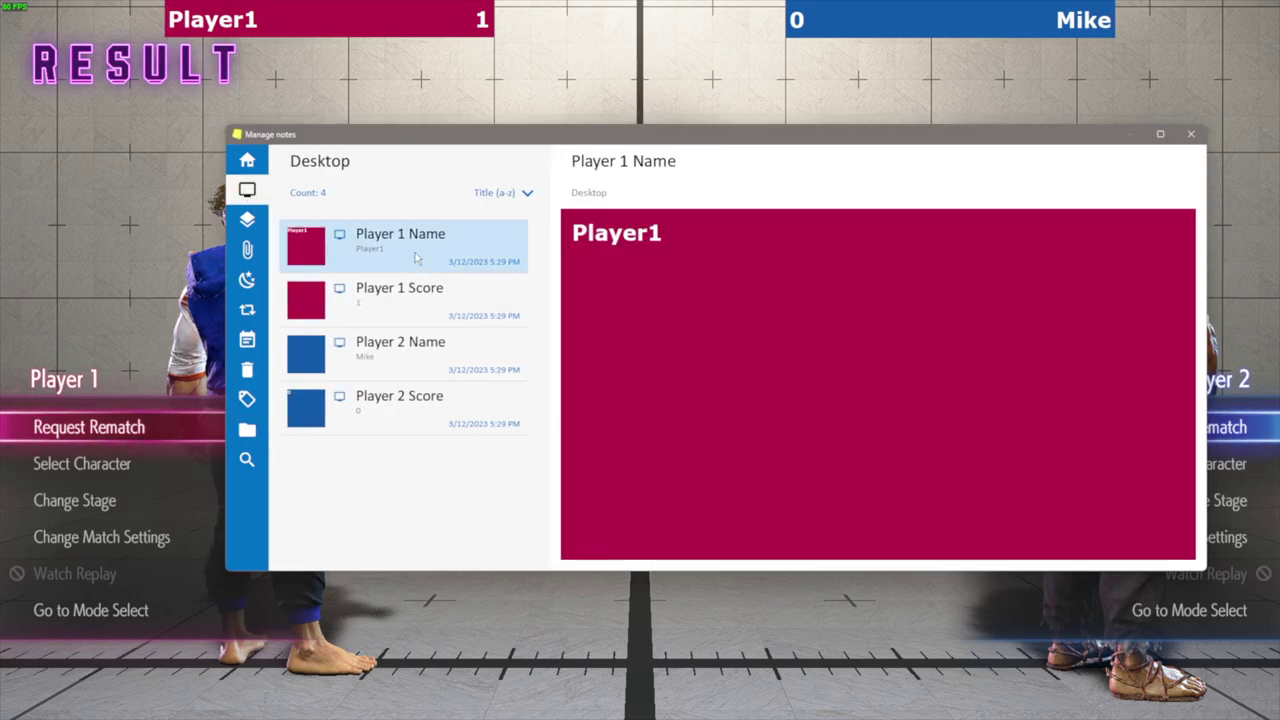
left_click(619, 232)
key("ctrl+a")
type("Da")
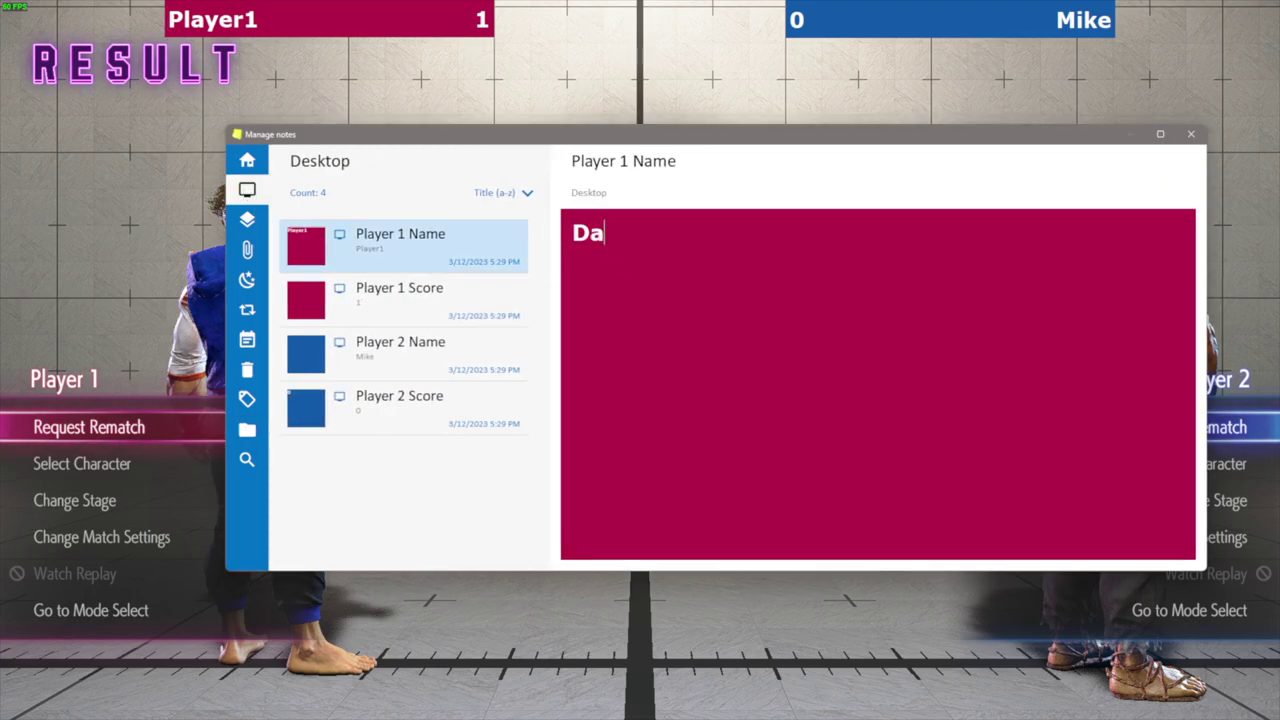
type("ve")
- Open the Player 1 Score note, select the overlay name bar, and nudge the notes manager down-left
left_click(409, 303)
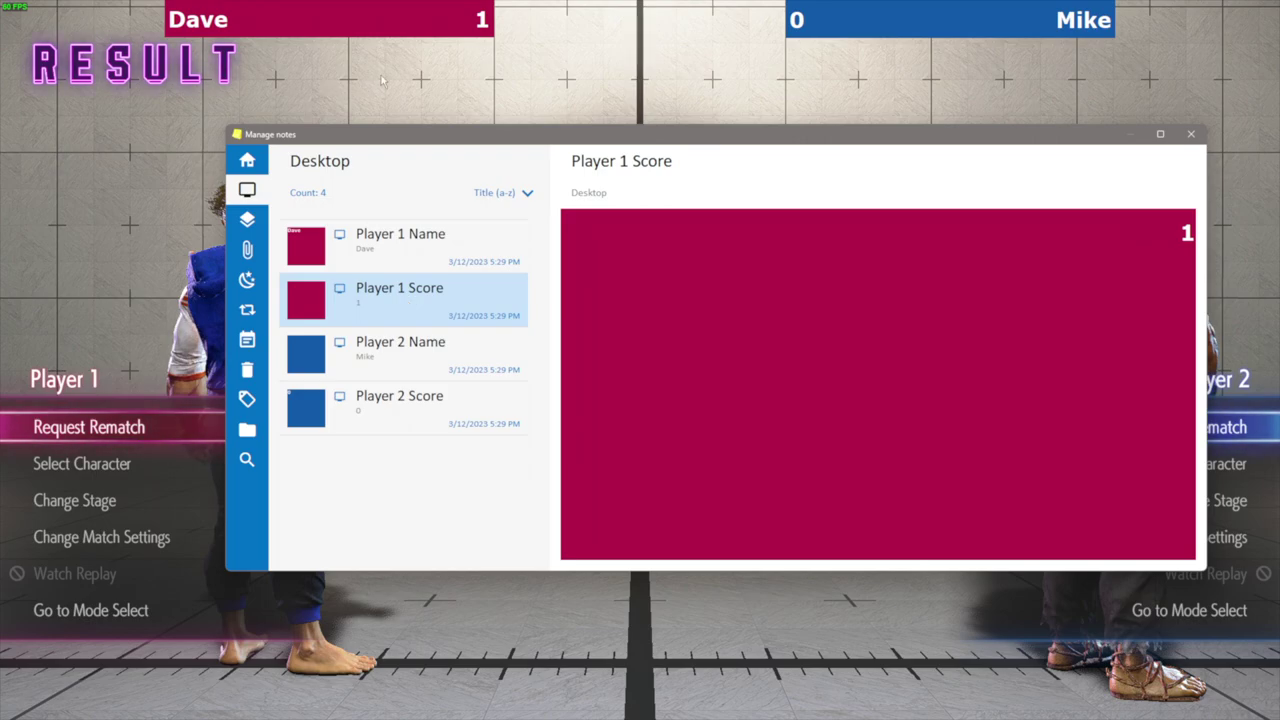
left_click(248, 21)
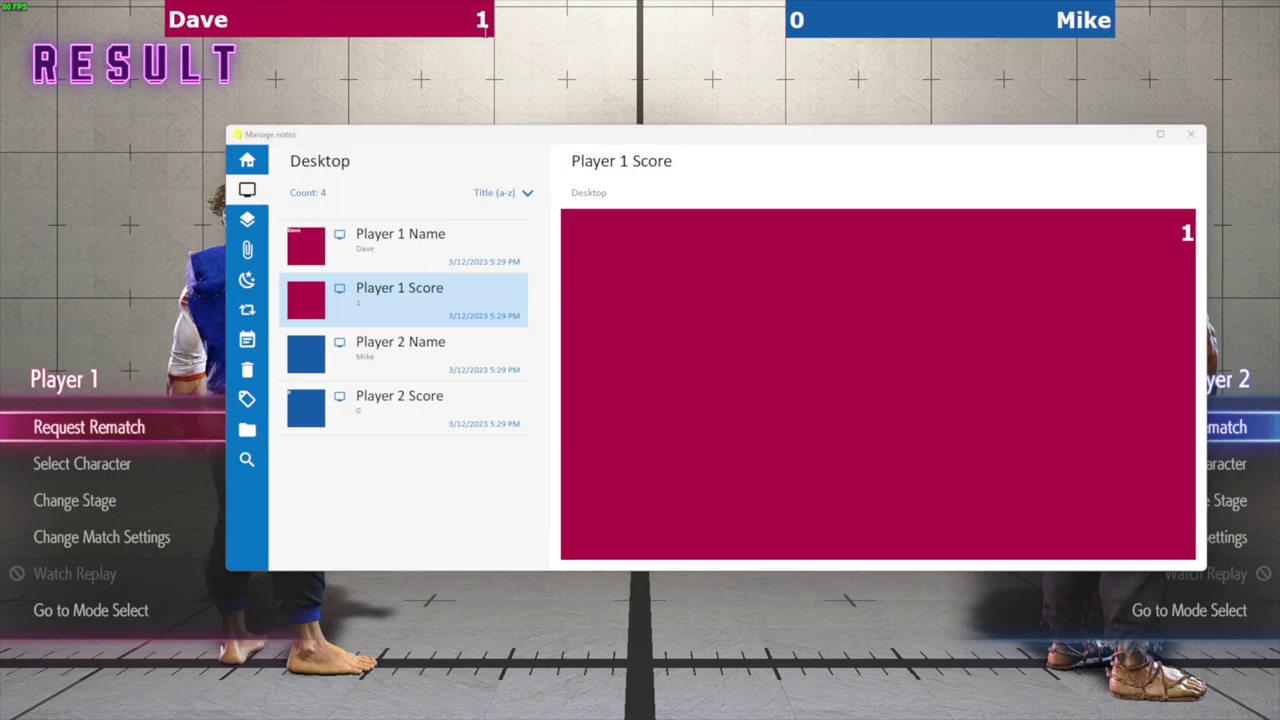
left_click_drag(577, 140, 545, 156)
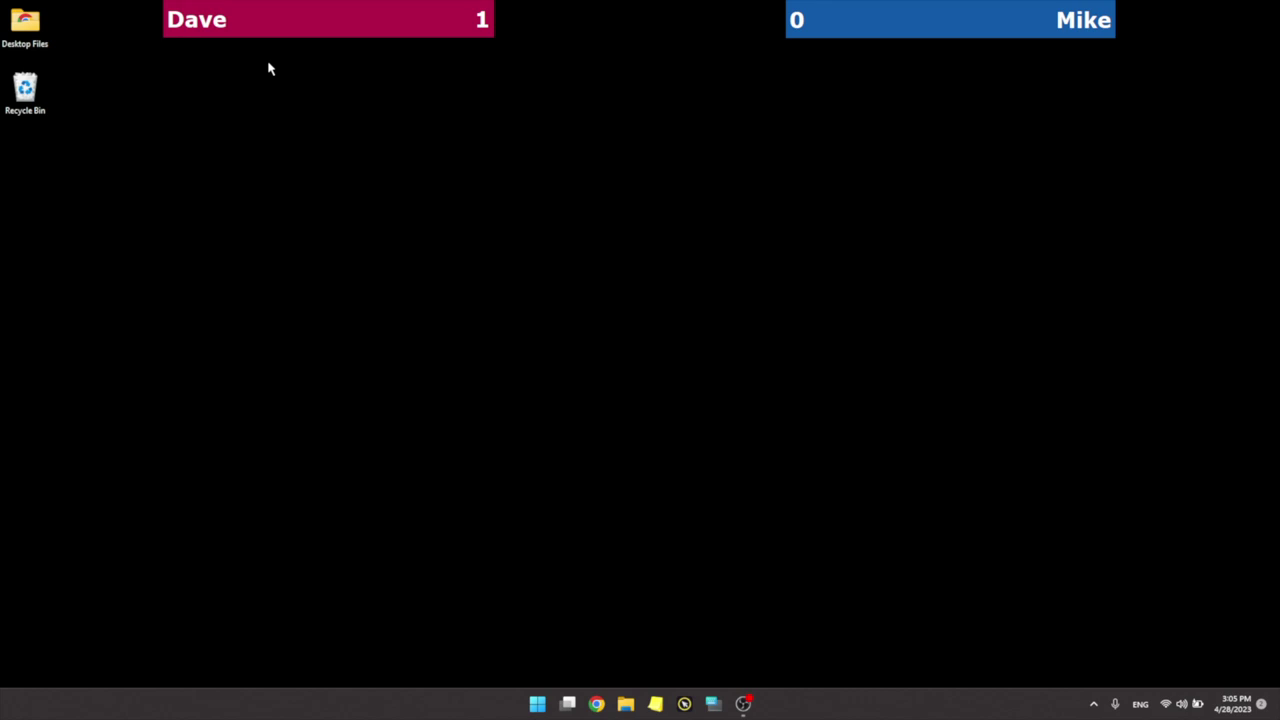
- Trim the last letters from Player 1's name and launch Steam Big Picture from its tray icon
key("BackSpace")
key("BackSpace")
left_click(1094, 704)
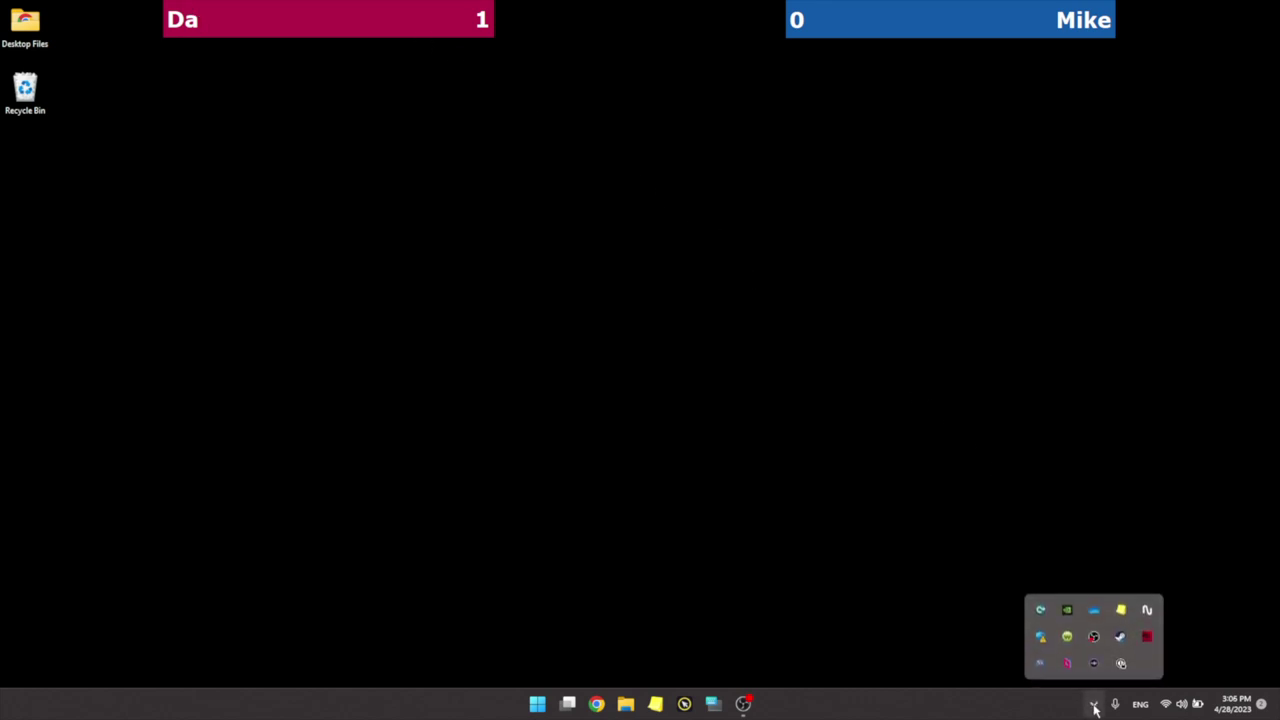
right_click(1121, 637)
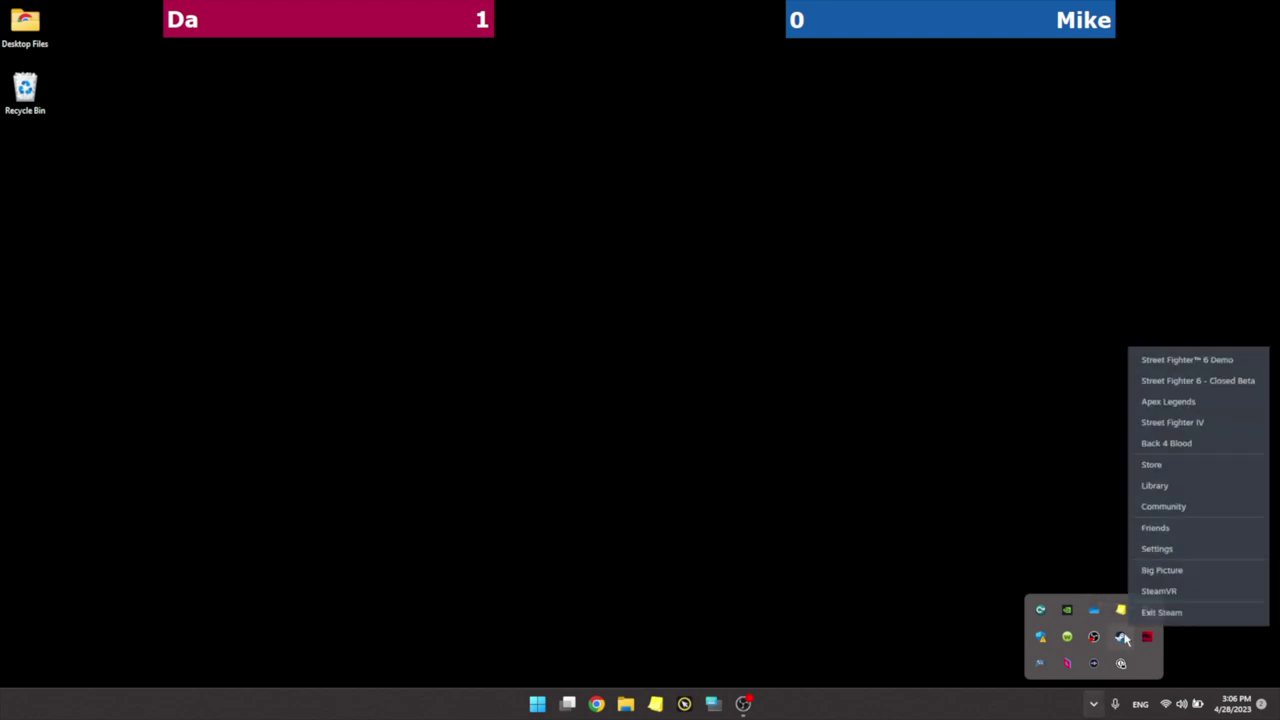
left_click(1156, 576)
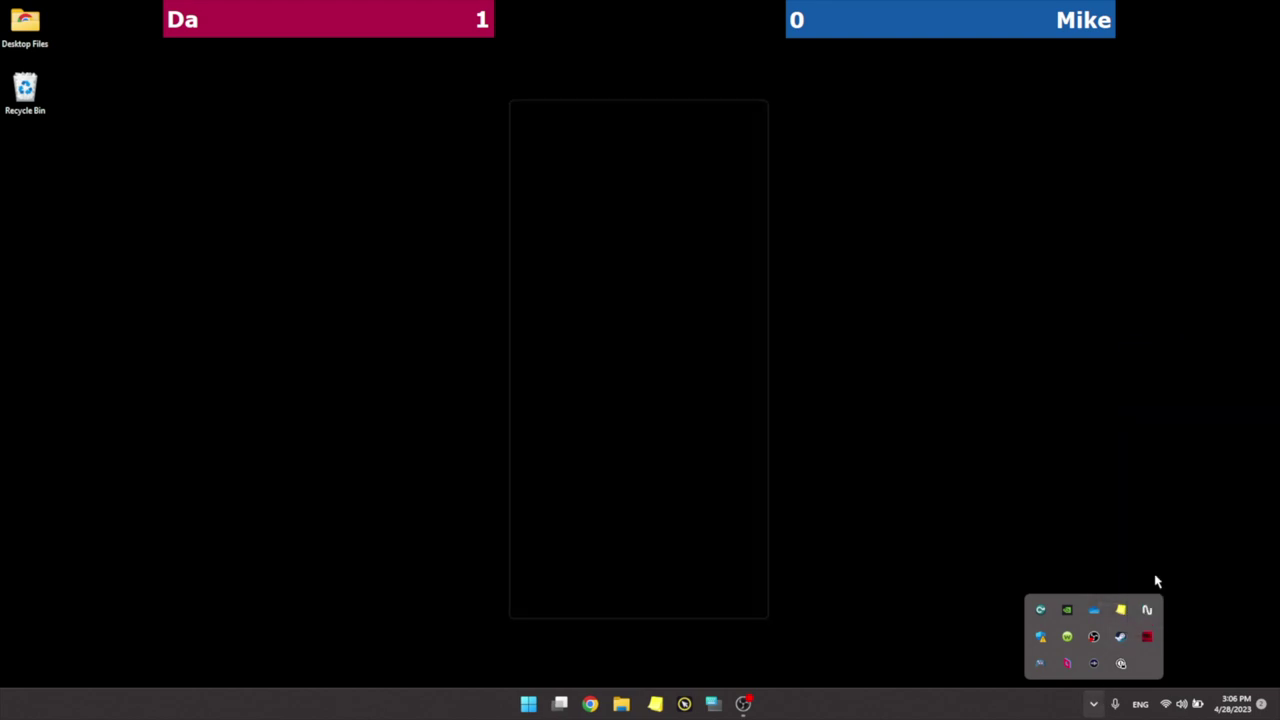
- Disable Steam Input for the desktop controller layout in Big Picture settings, then retype Player 1's full name
left_click(225, 594)
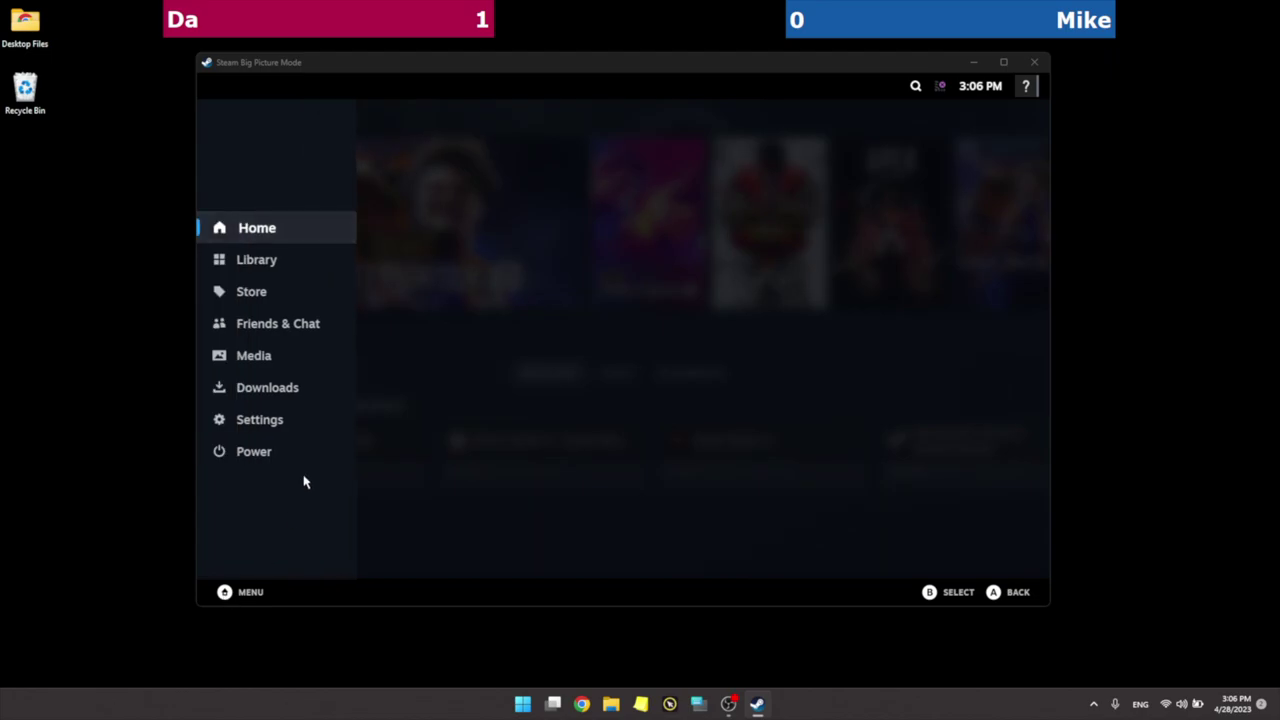
left_click(293, 436)
scroll(289, 500, "down", 1)
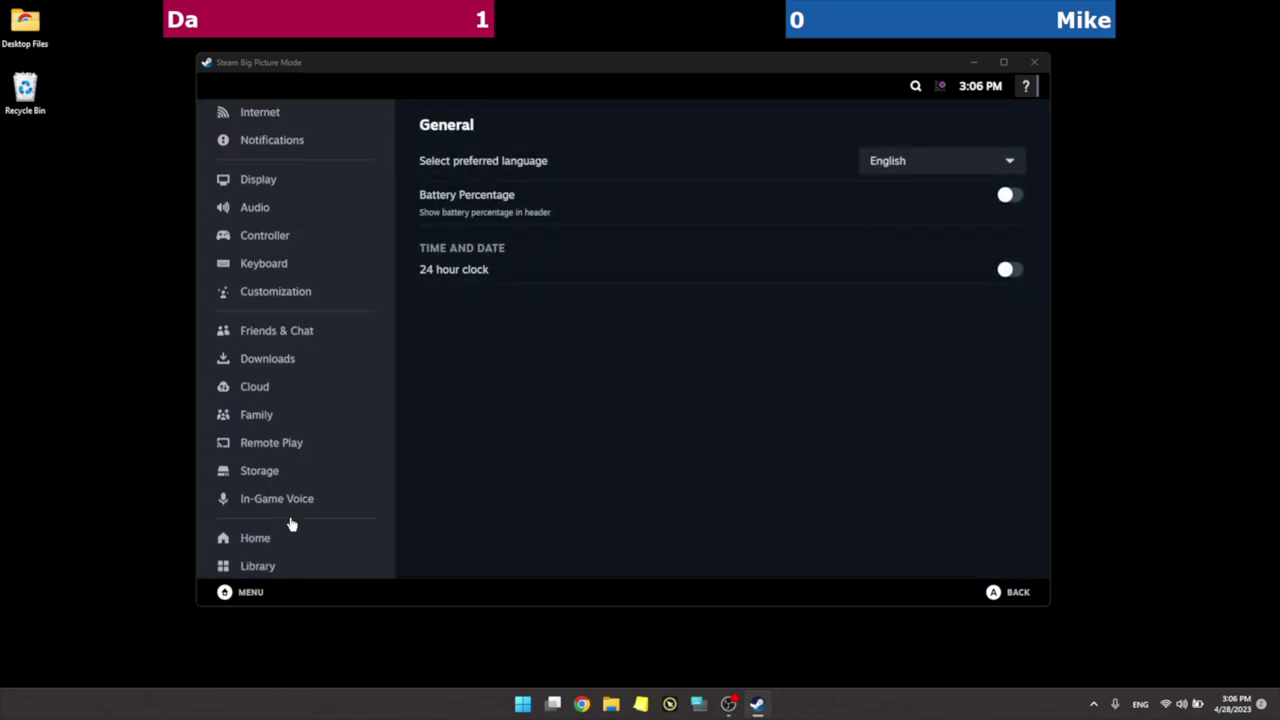
left_click(312, 263)
scroll(543, 434, "down", 5)
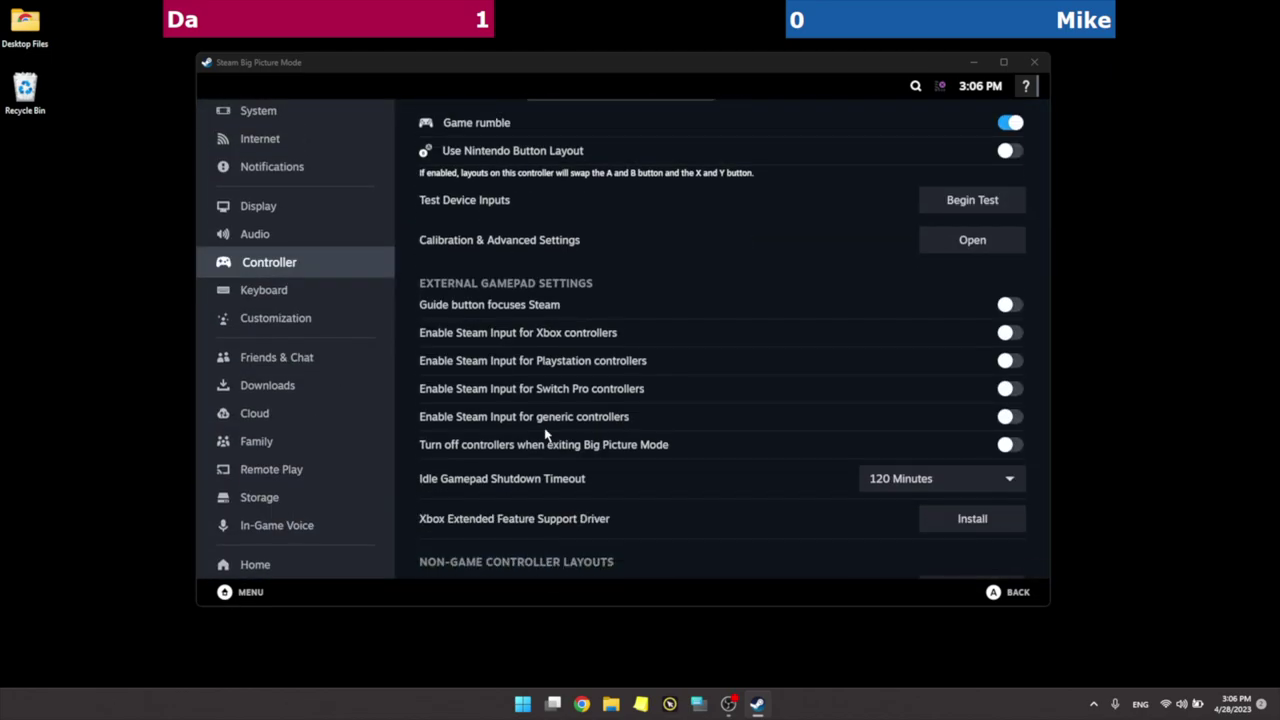
scroll(545, 435, "down", 1)
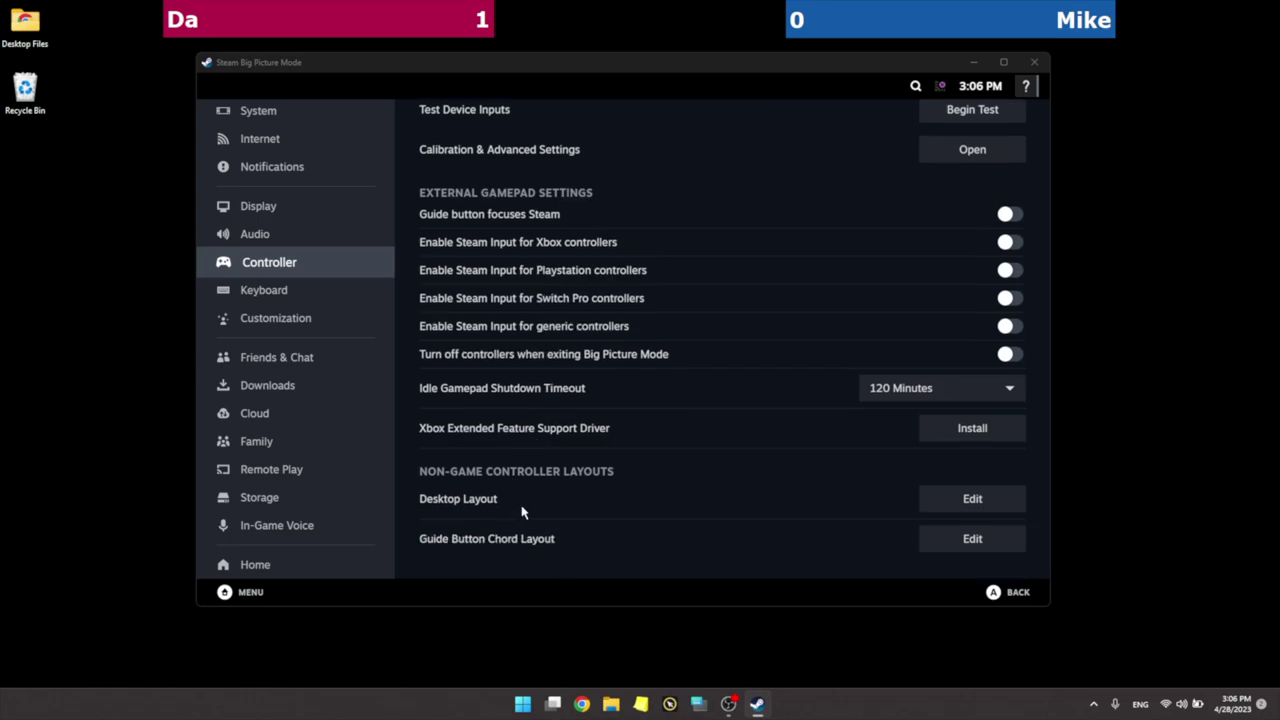
left_click(951, 509)
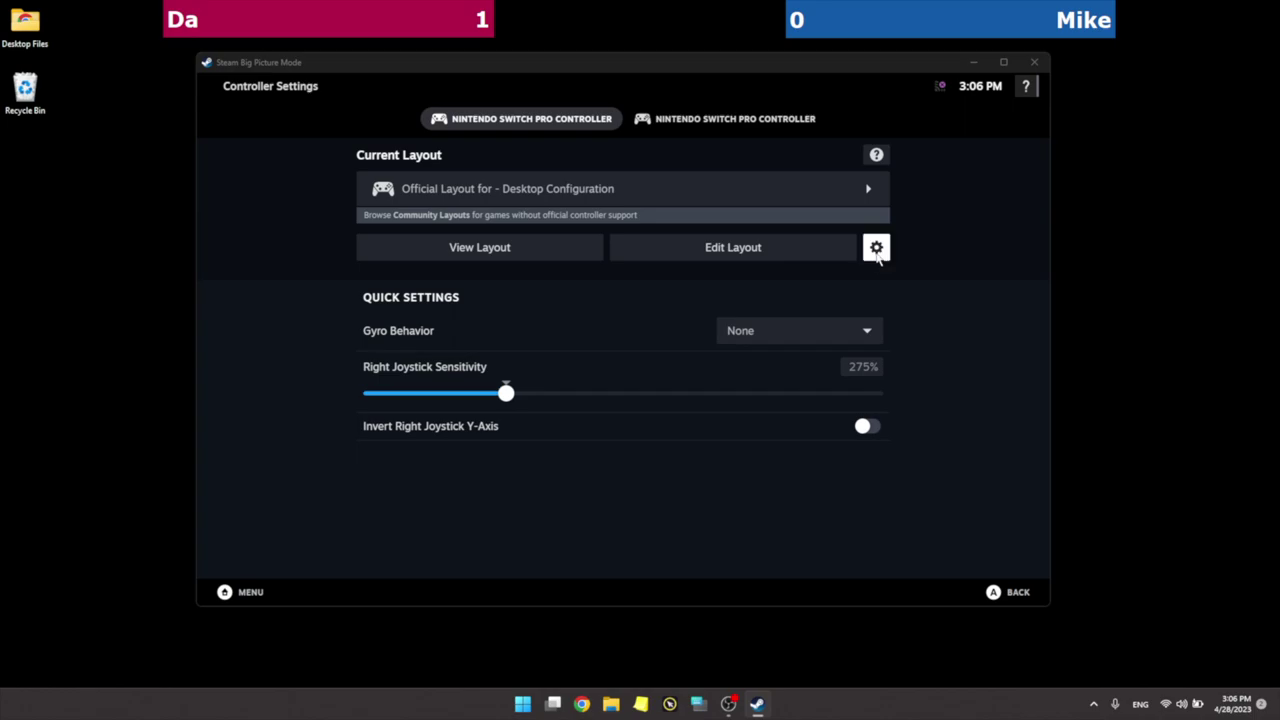
left_click(876, 256)
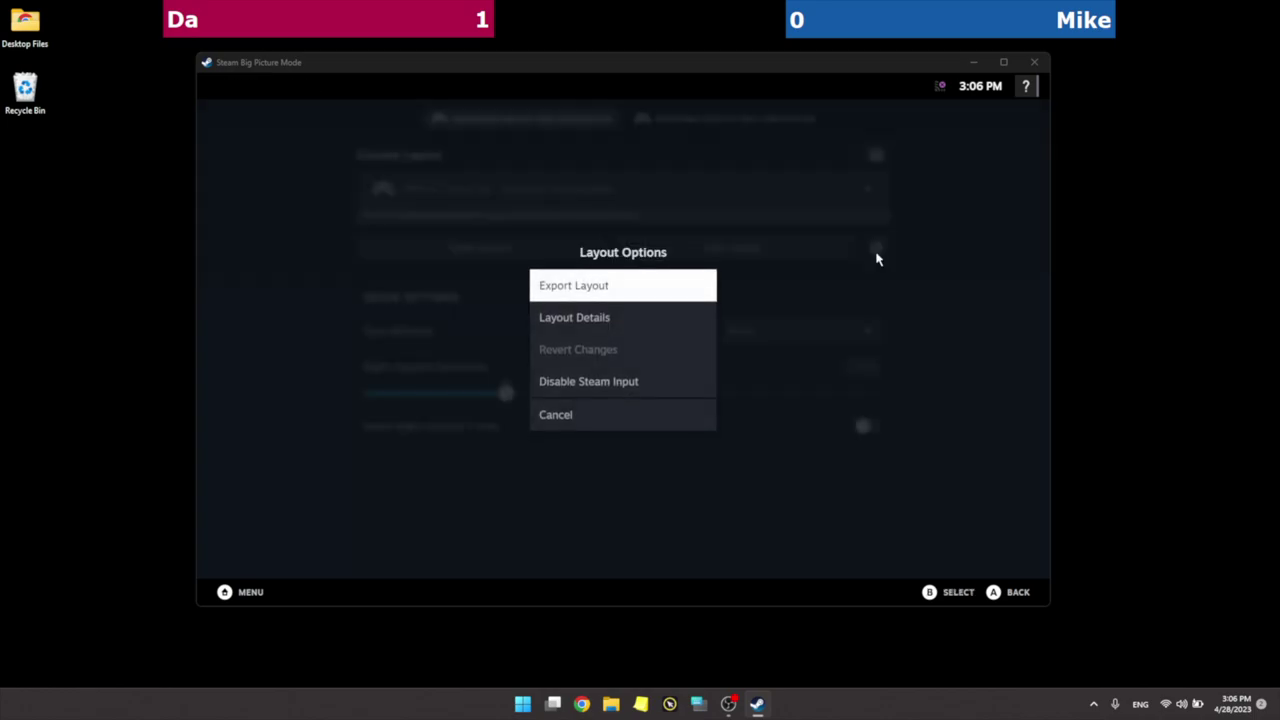
left_click(648, 391)
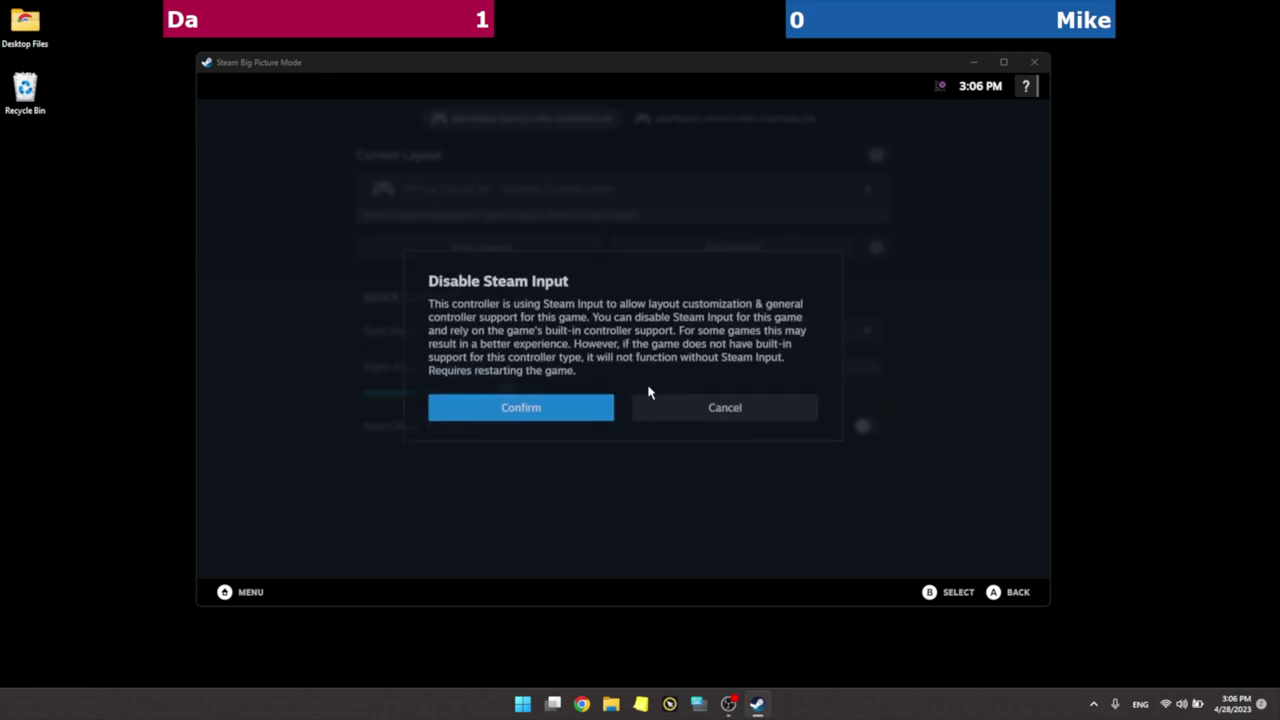
left_click(569, 403)
left_click(407, 6)
type("Dave")
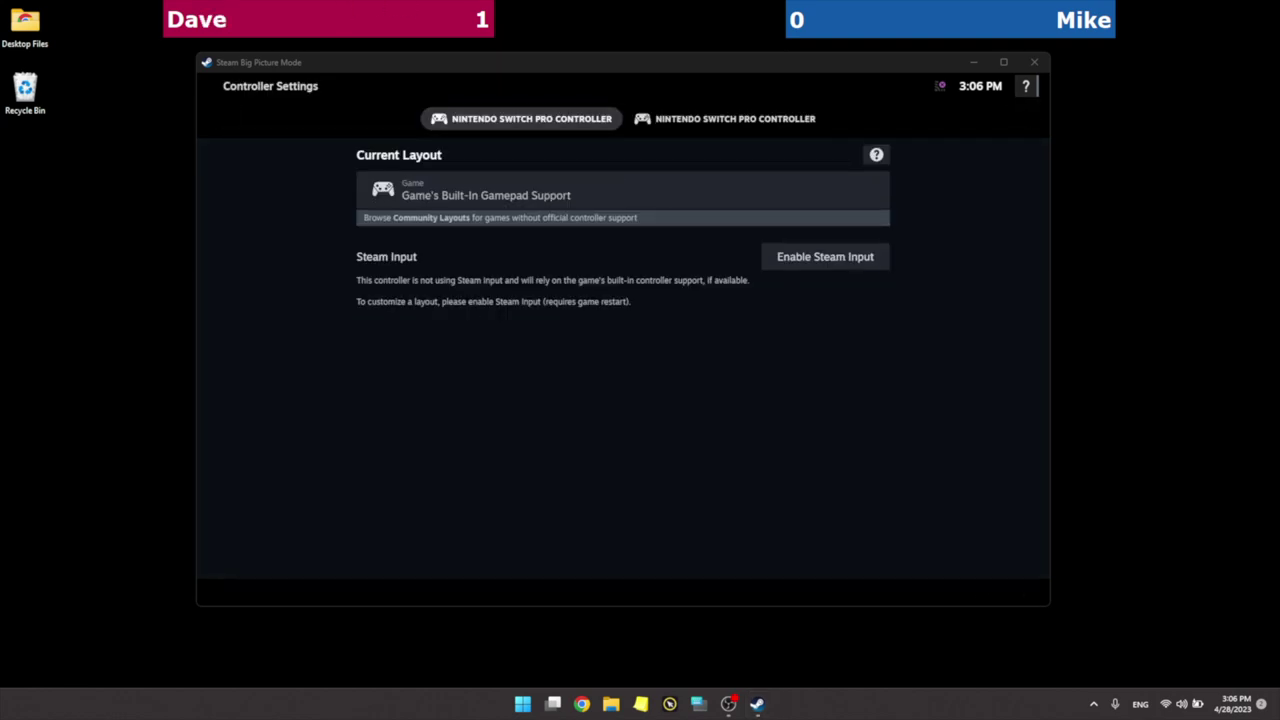